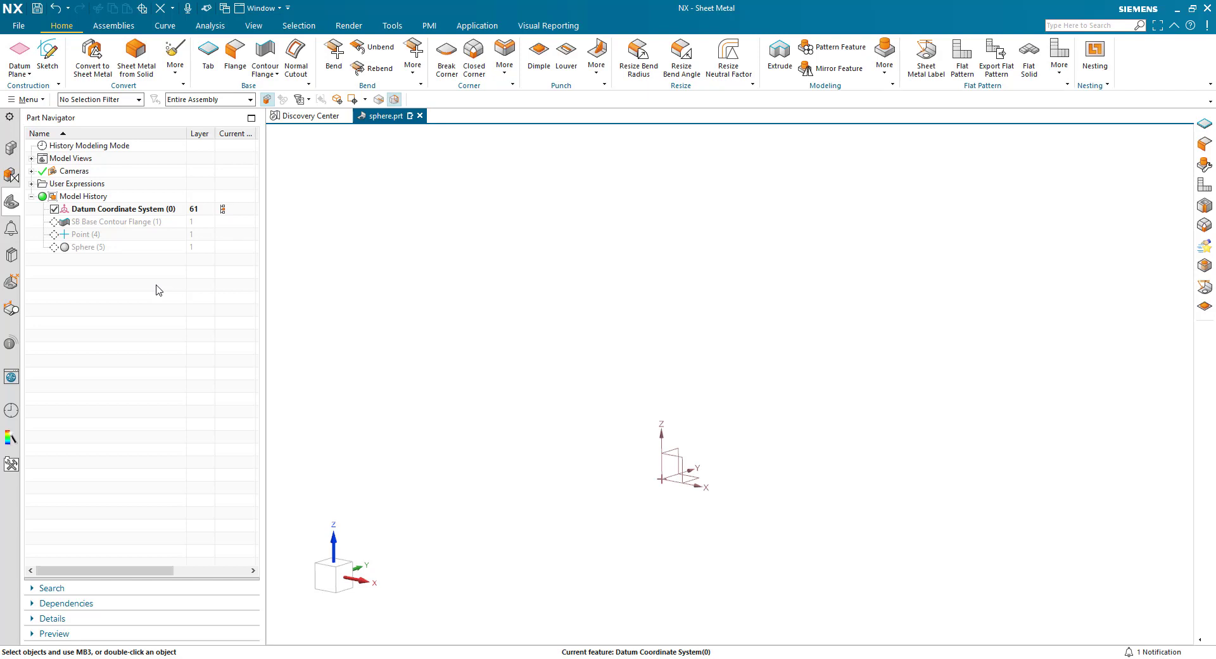
- Roll the model history forward through the base contour flange and the point to make the sphere the current feature
left_click(223, 222)
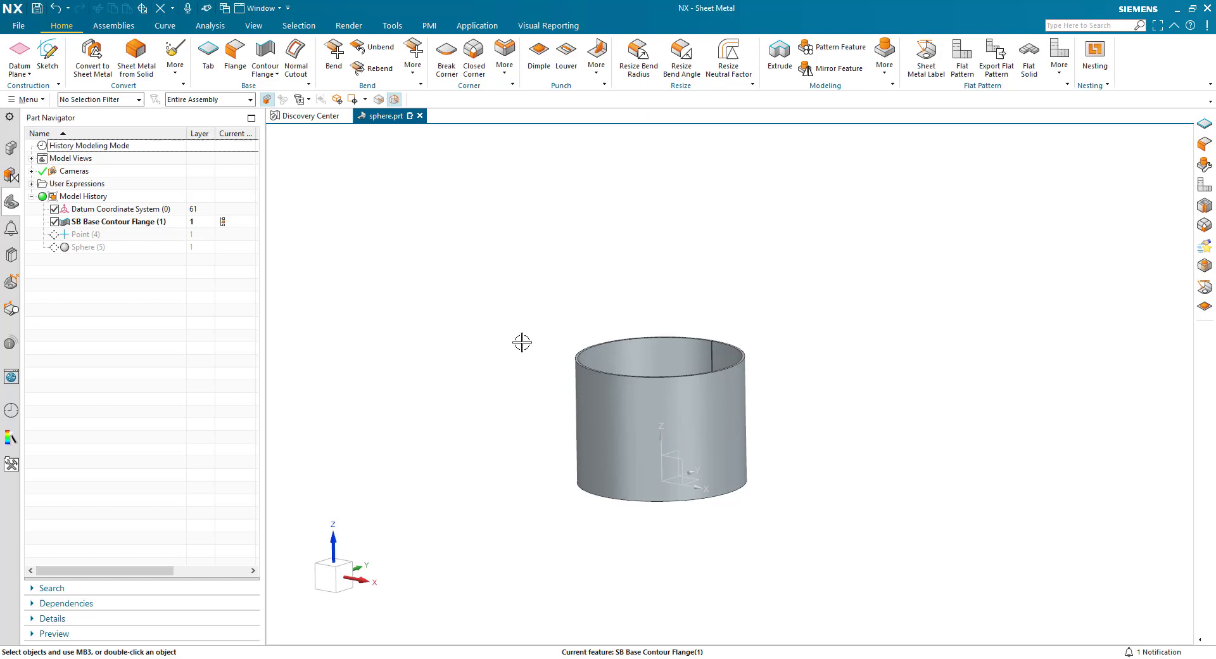
left_click(223, 238)
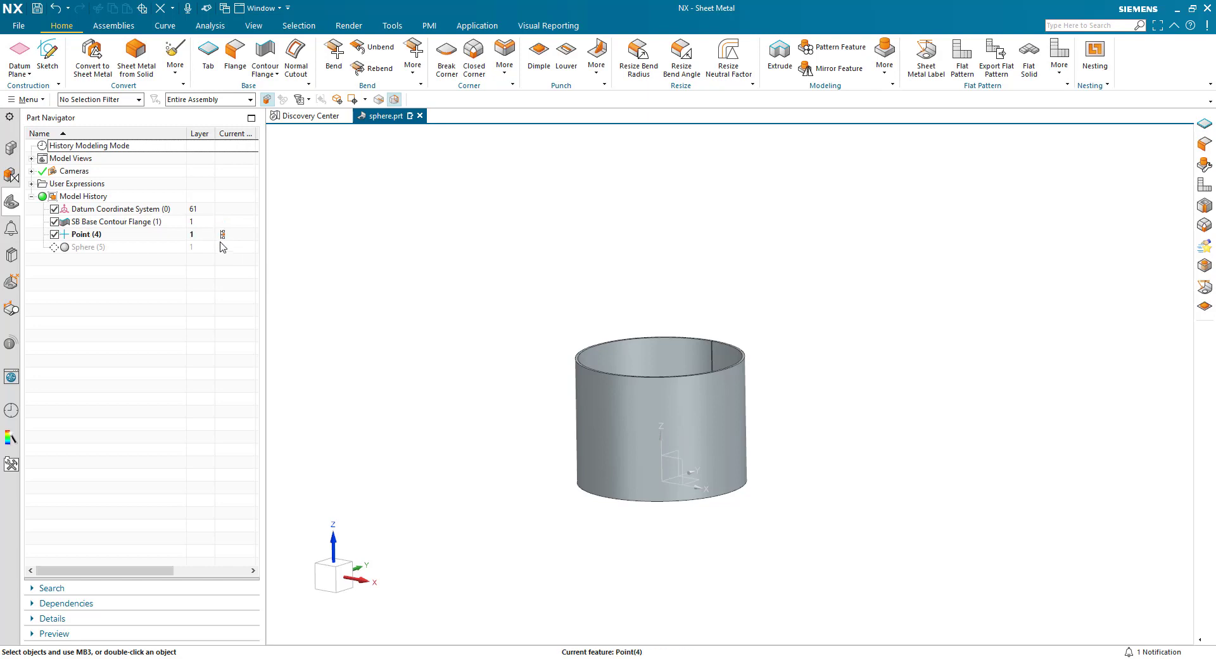
left_click(220, 247)
mouse_move(611, 510)
middle_mouse_down()
mouse_move(607, 526)
mouse_move(511, 541)
mouse_move(521, 550)
mouse_move(587, 519)
middle_mouse_up()
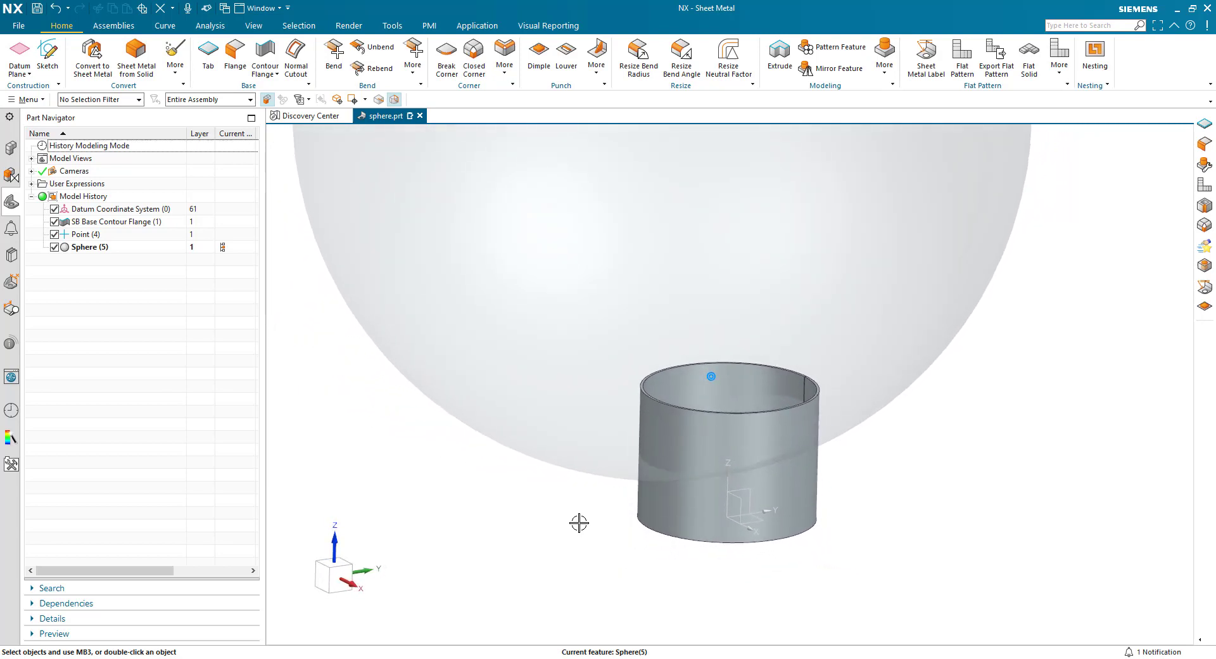
- Preview unbending the cylindrical base contour flange, with its inner seam edge stationary and the inner cylindrical face as the bend
left_click(145, 225)
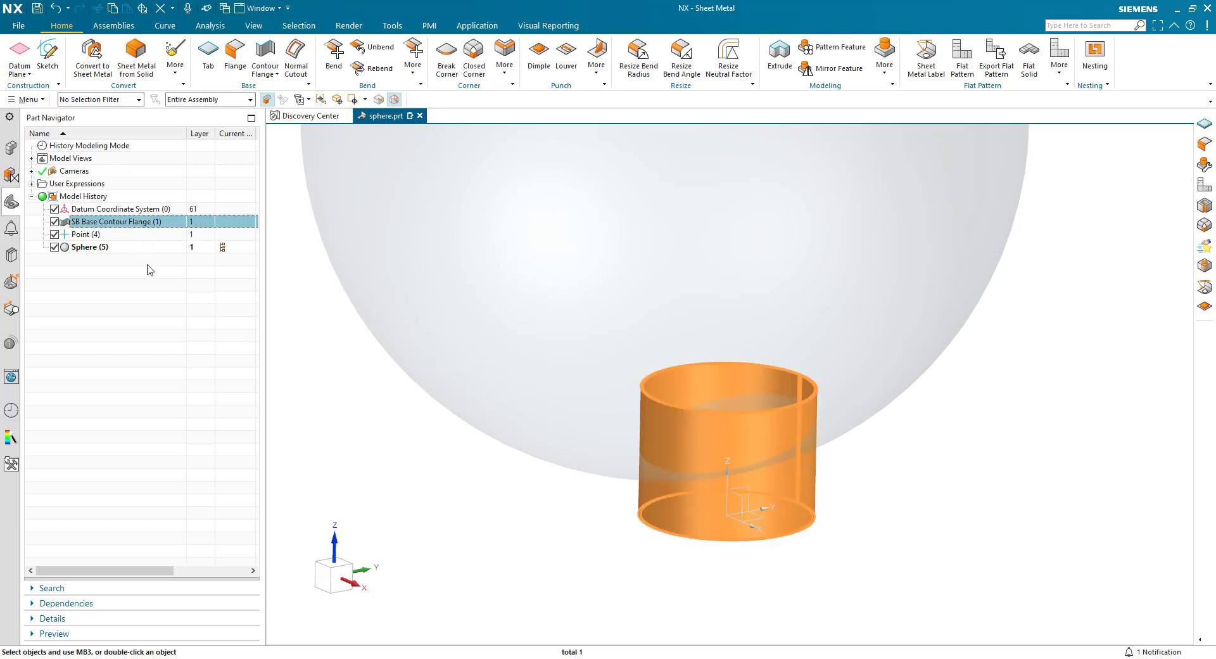
scroll(812, 589, "down", 6)
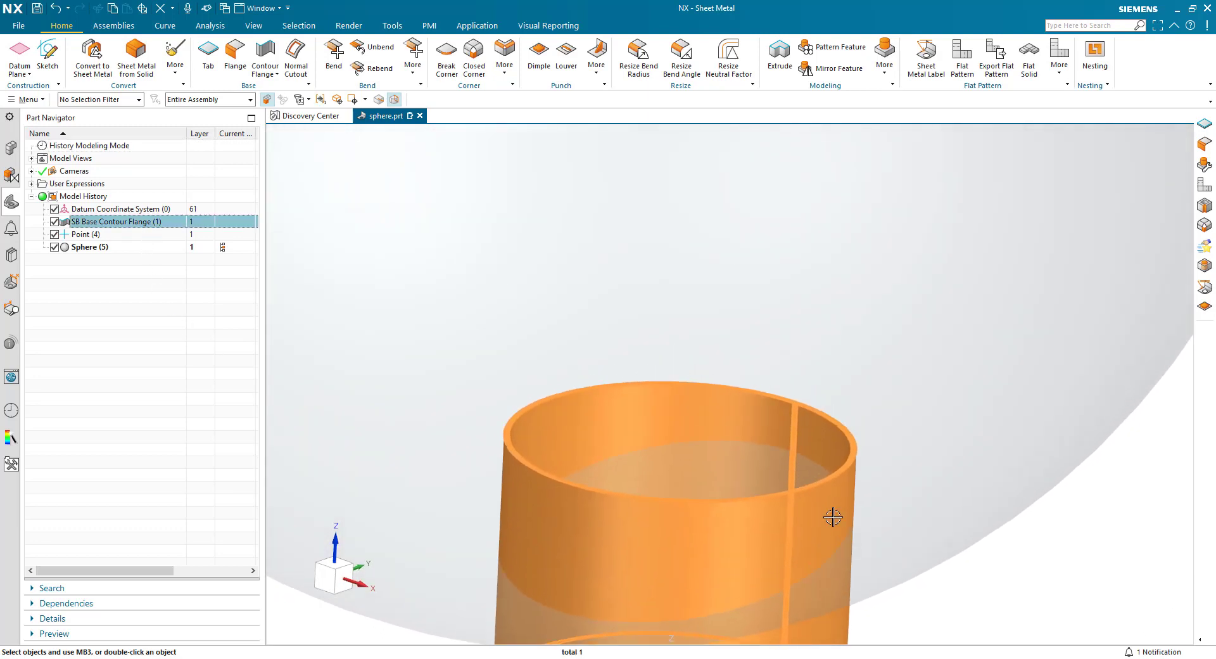
left_click(118, 348)
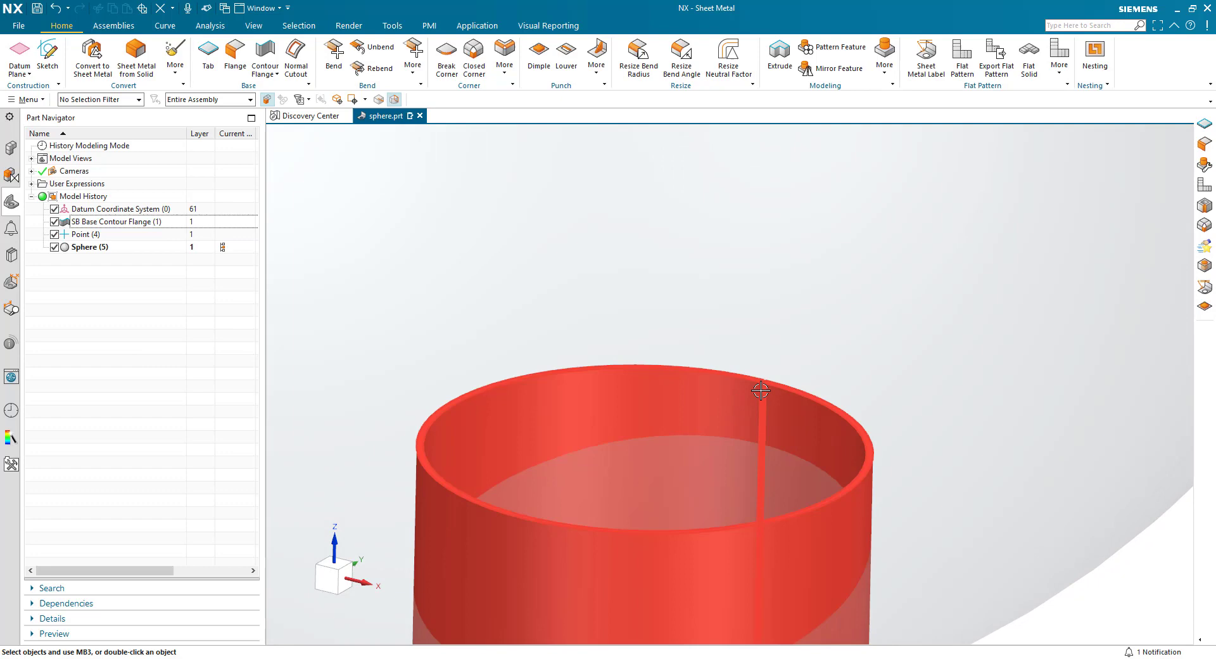
left_click(373, 47)
left_click(760, 412)
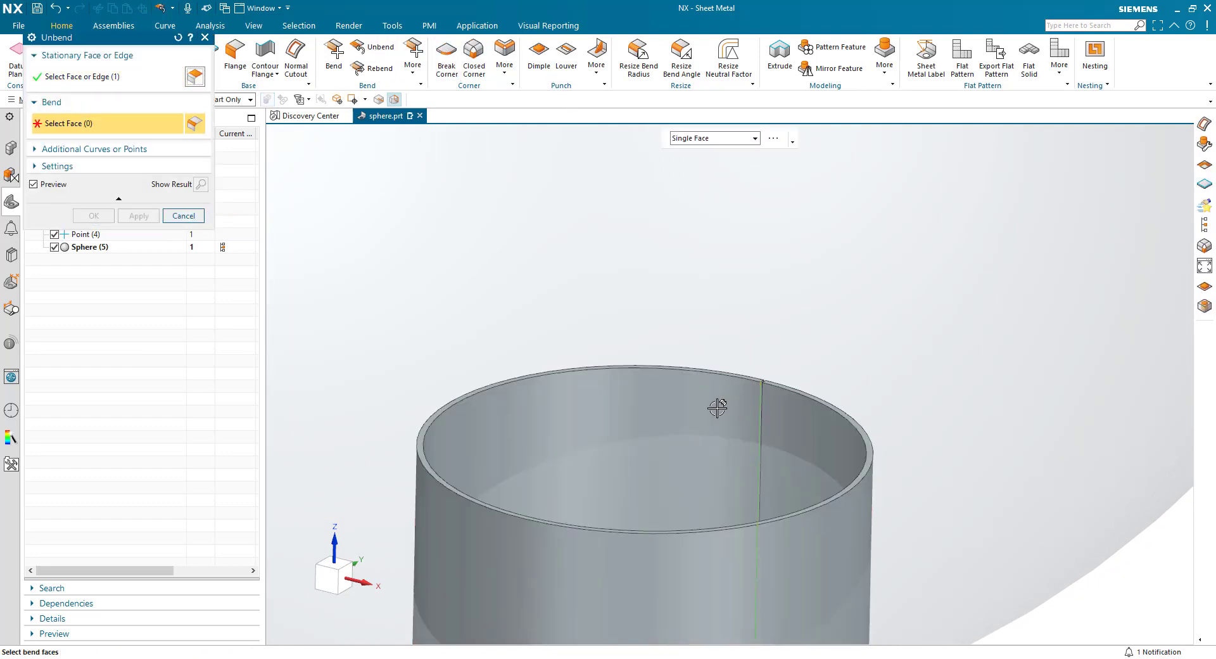
left_click(707, 406)
scroll(589, 395, "down", 3)
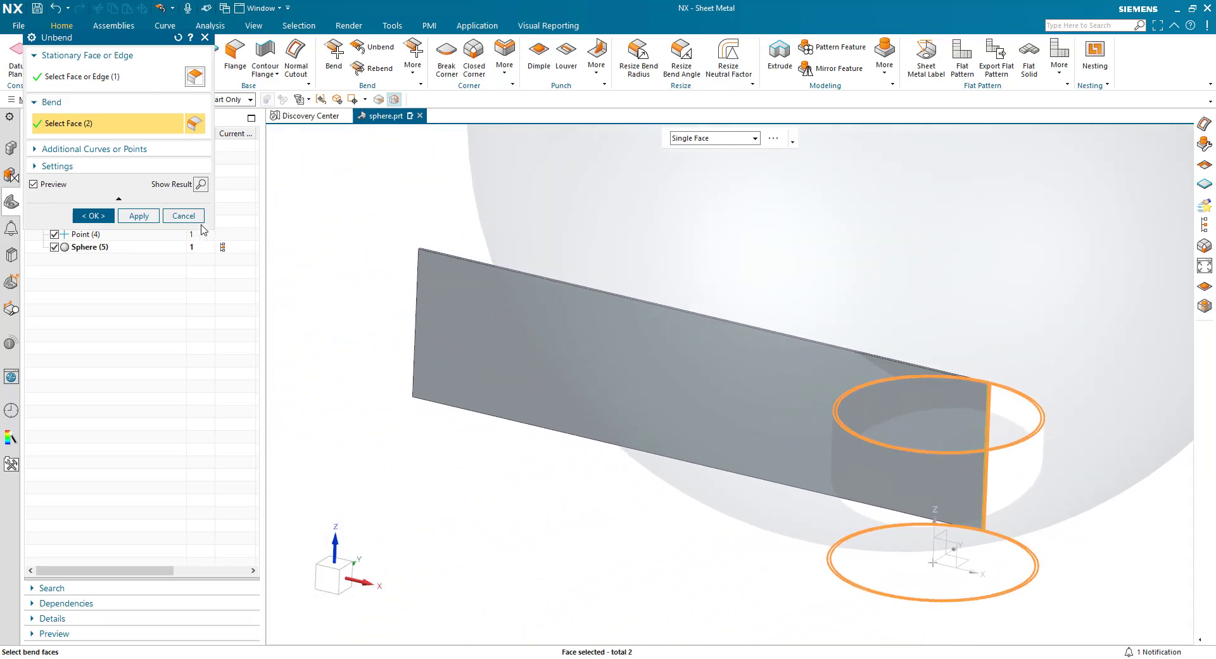
left_click(183, 216)
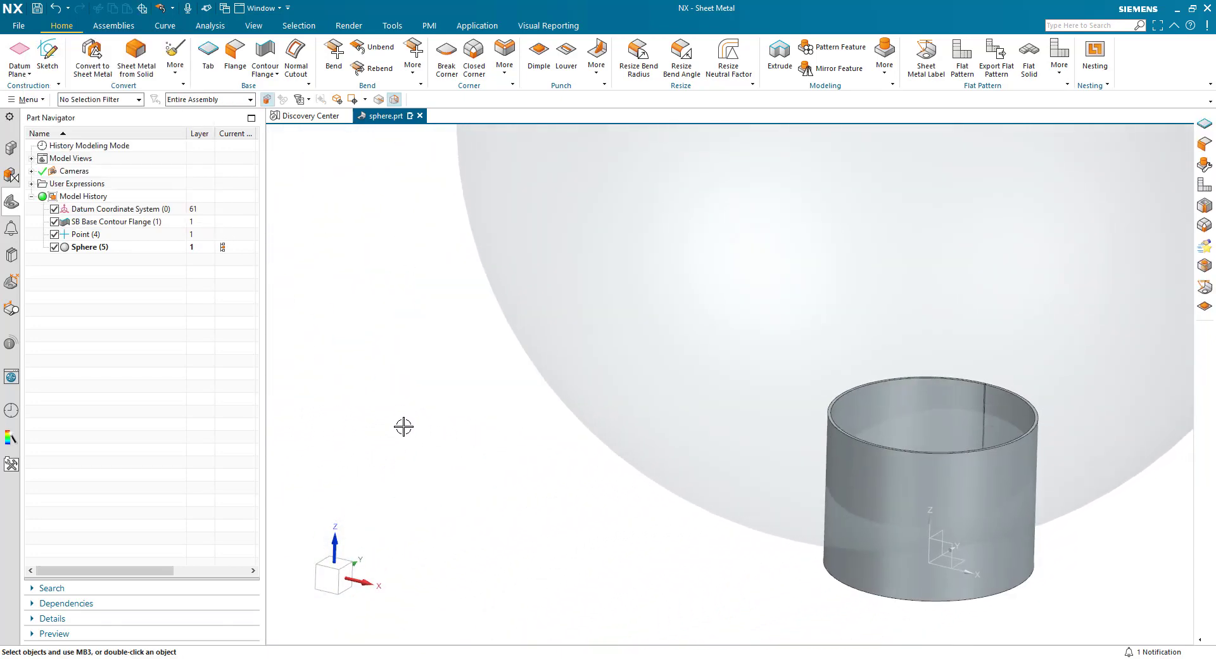
- Create an intersection curve between the sphere's face and the inner cylindrical face of the contour flange
middle_click_drag(404, 426, 345, 368)
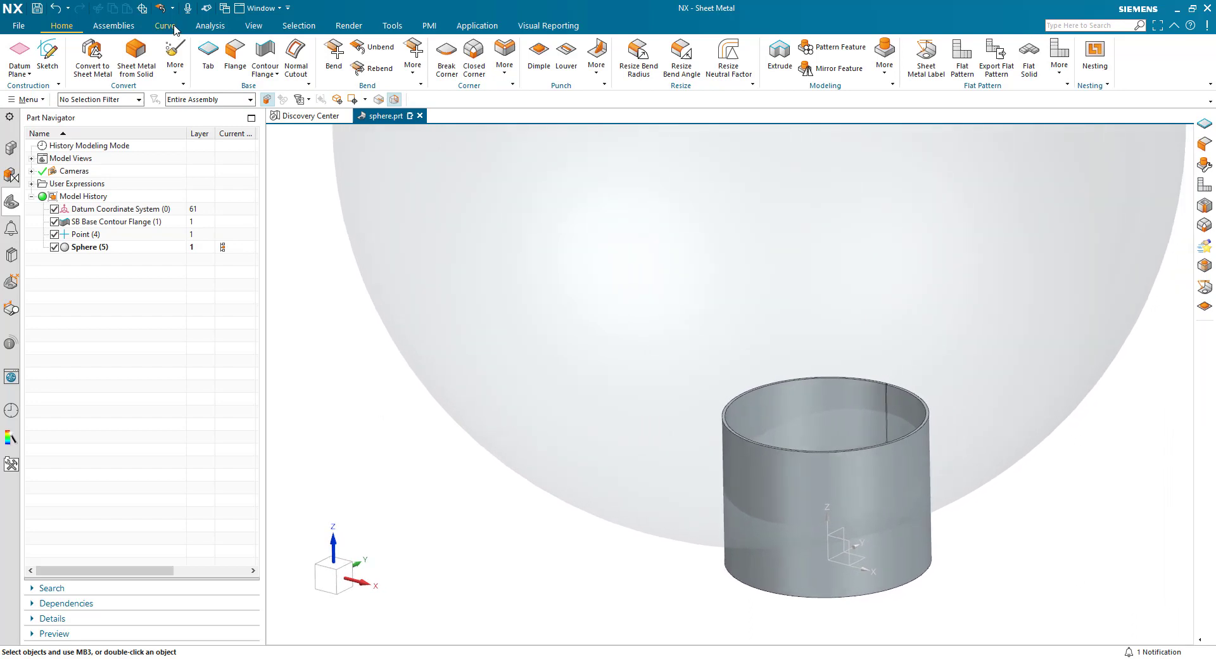
left_click(164, 26)
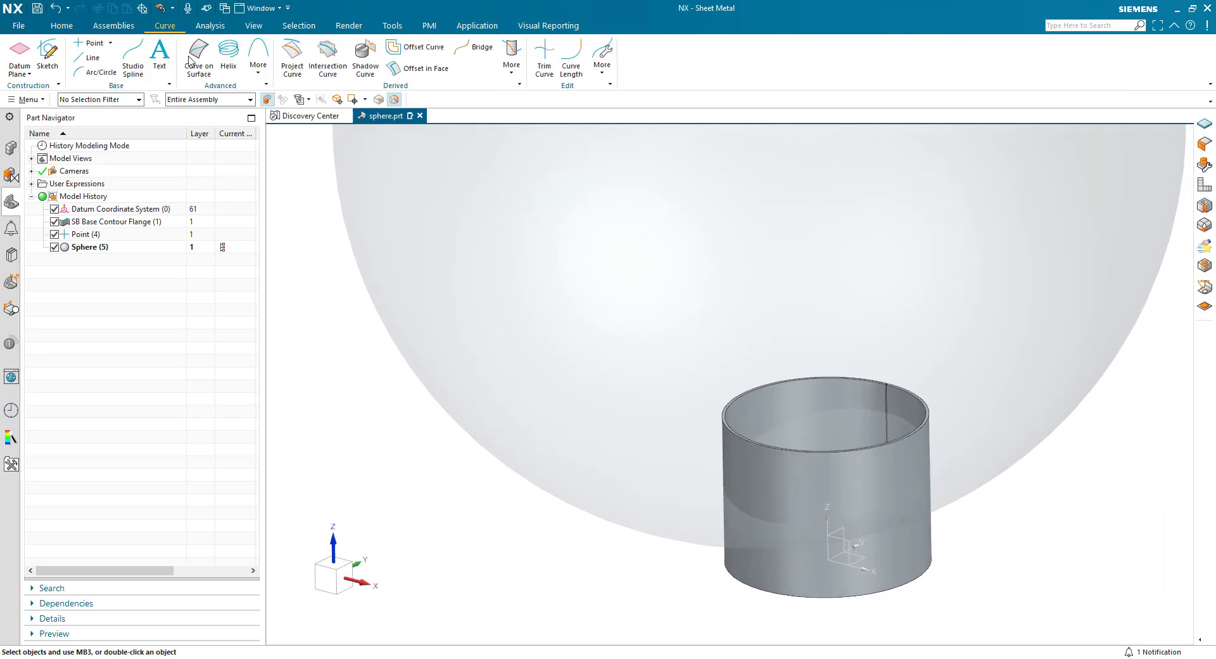
left_click(324, 68)
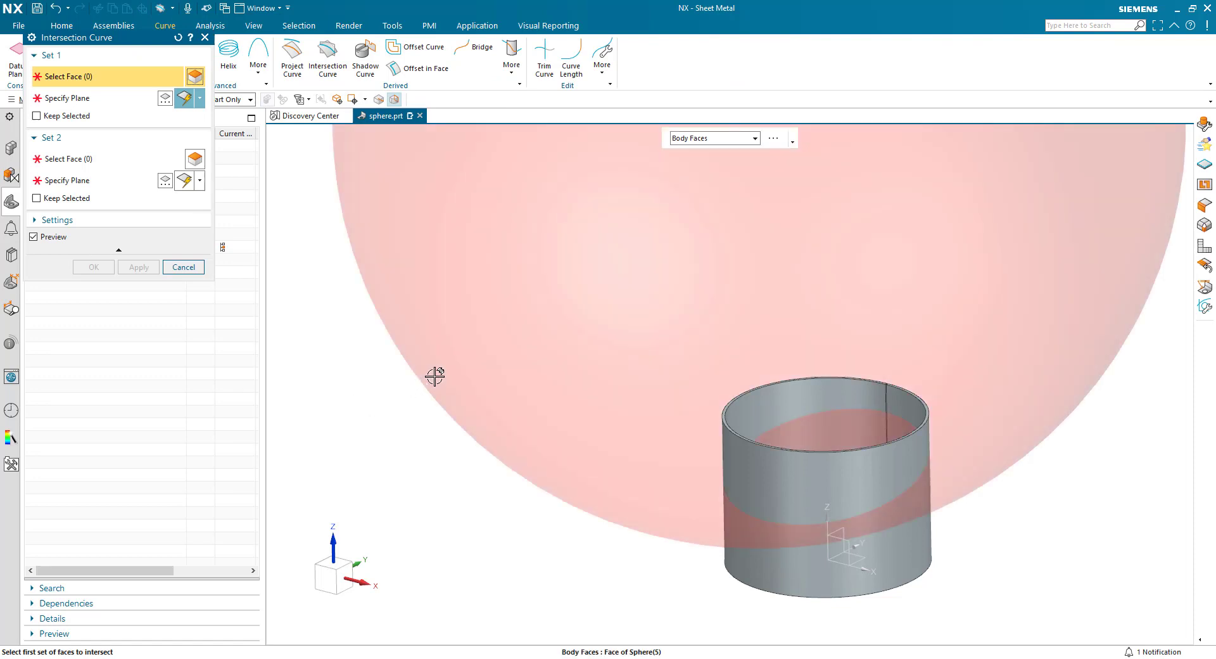
left_click(431, 376)
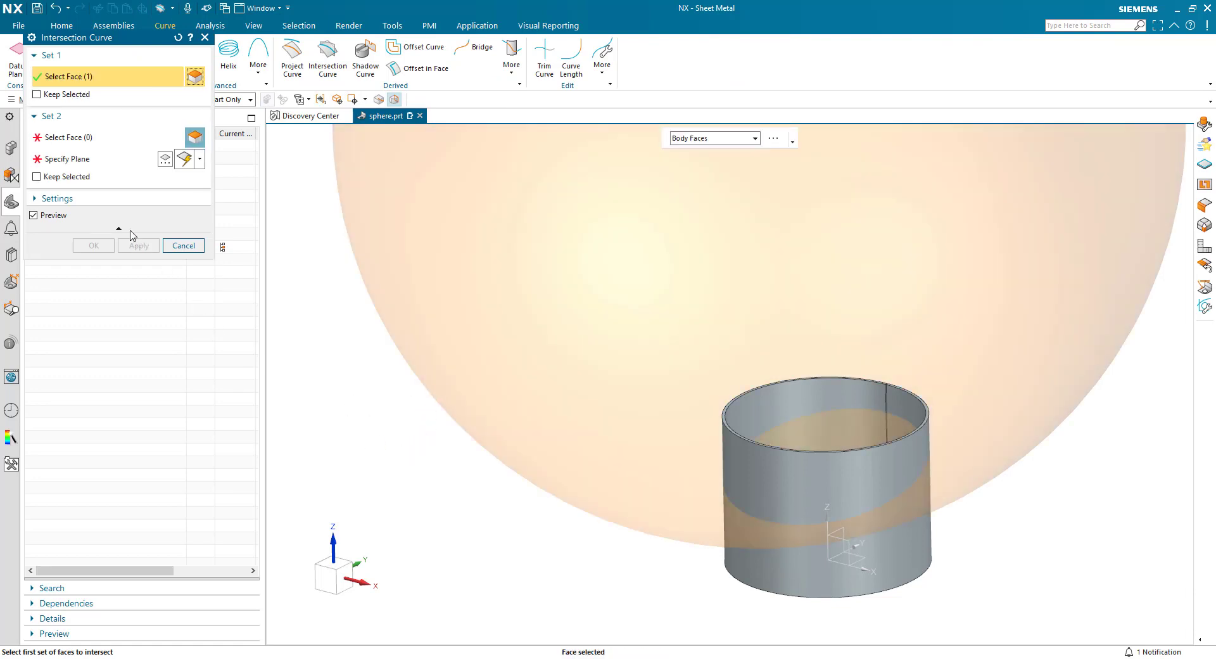
left_click(79, 140)
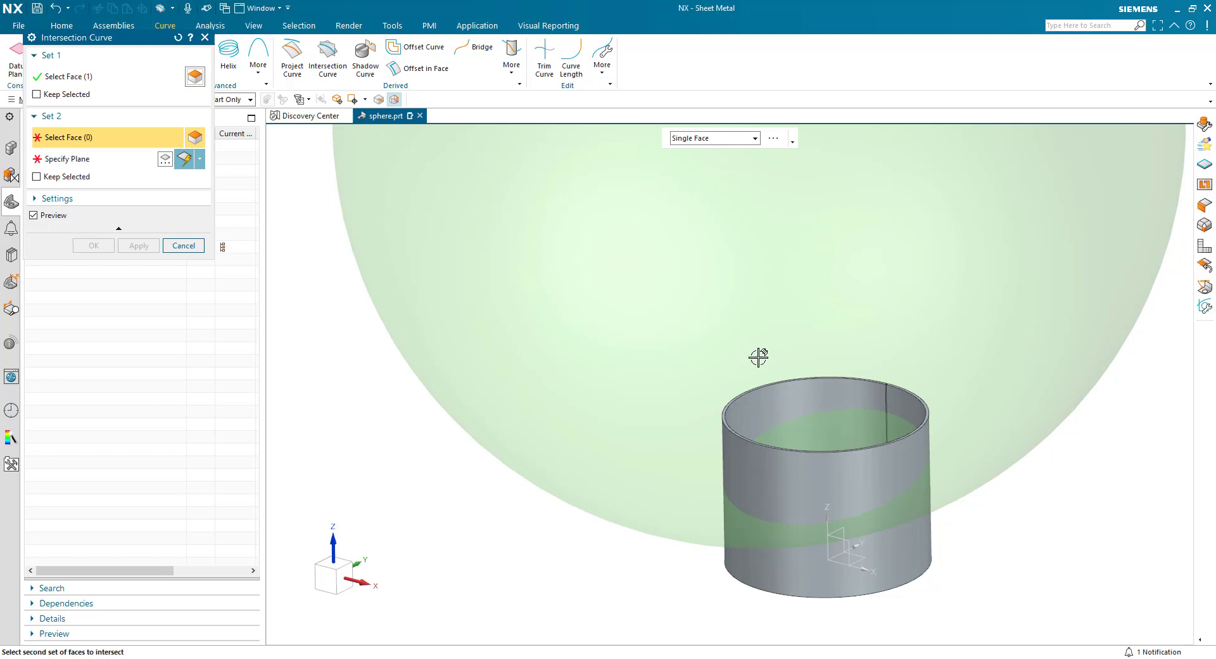
left_click(823, 398)
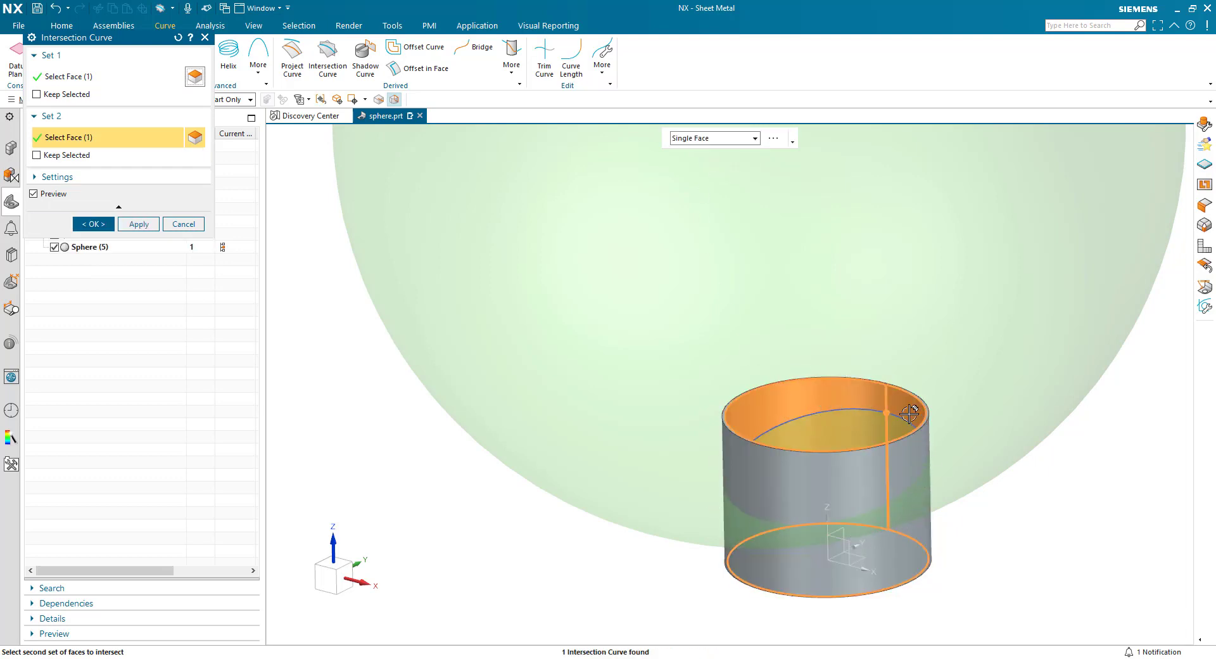
left_click(93, 223)
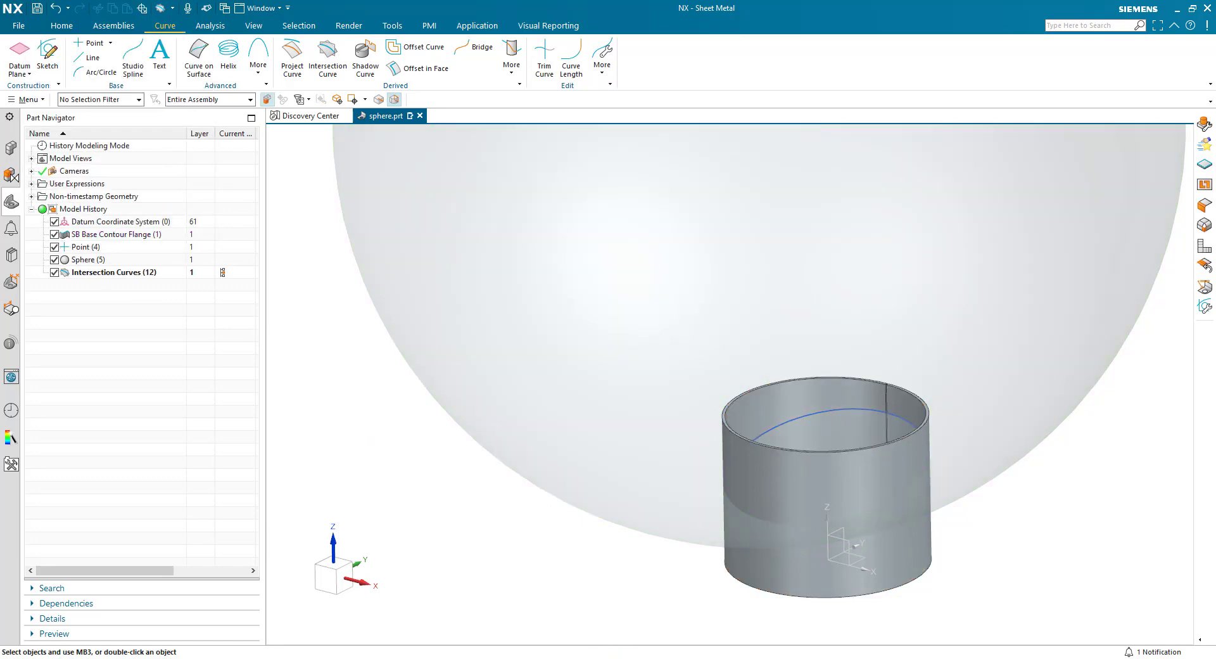
- Try to create a Normal Cutout of type 3D Curves using the intersection curve as the section
scroll(760, 572, "down", 5)
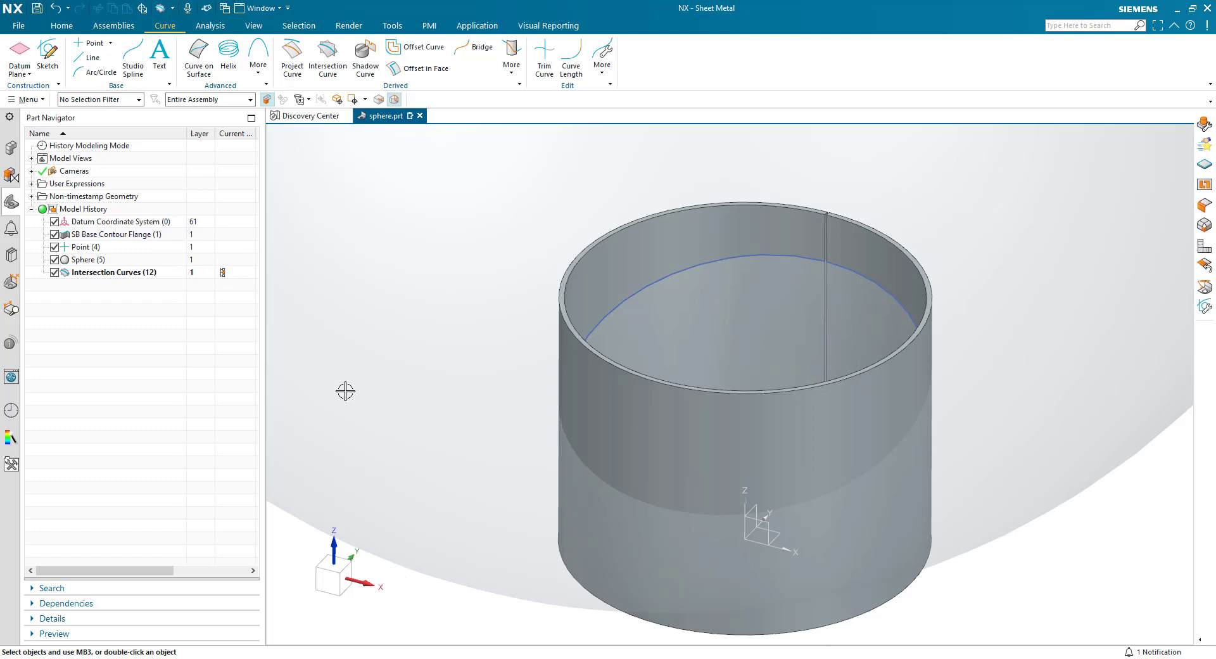
left_click(61, 26)
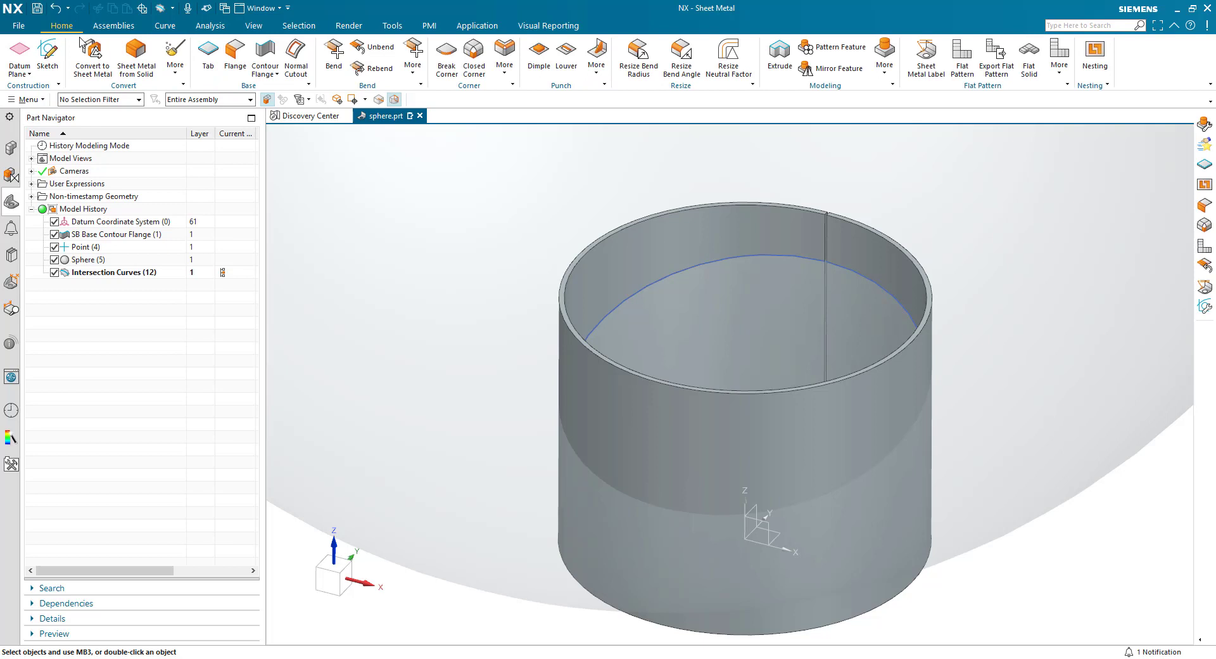
left_click(296, 61)
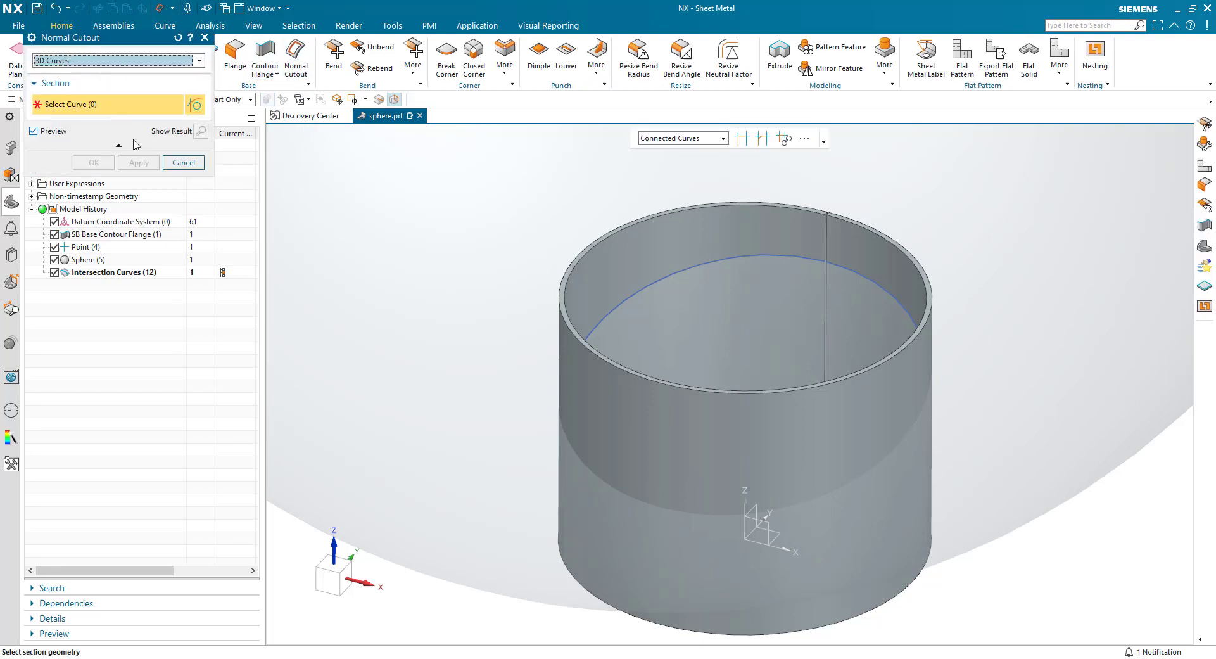
left_click(630, 293)
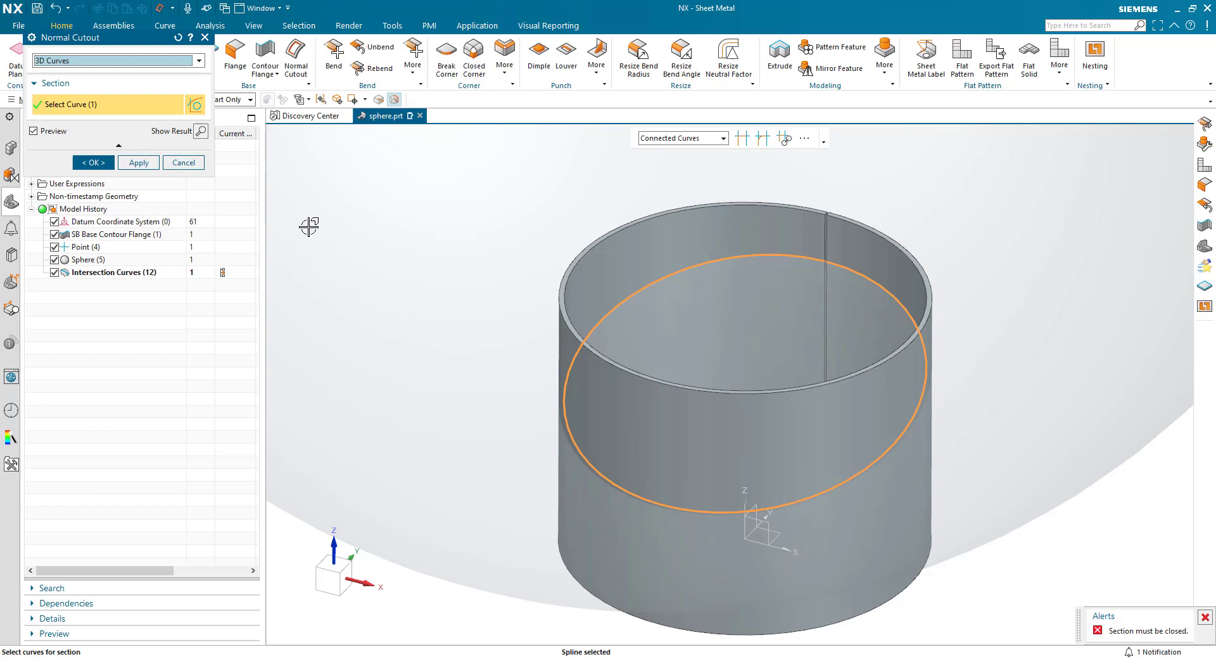
left_click(188, 163)
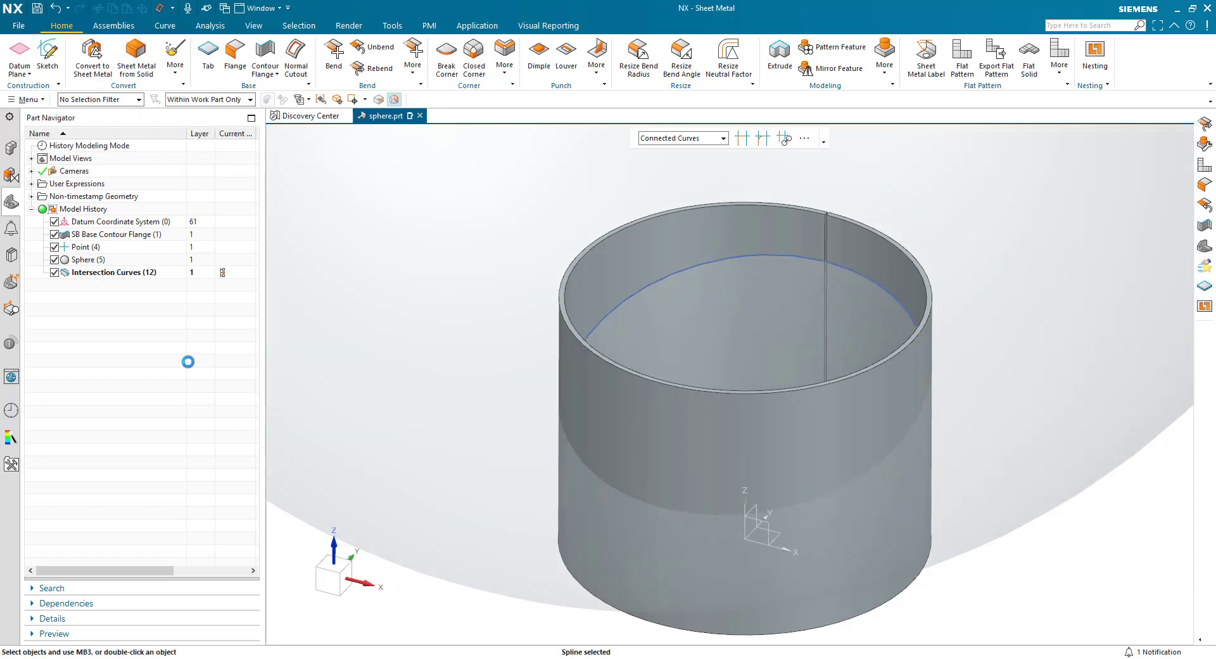
- Draw a line along one side of the seam gap, from the intersection curve's end point up to the flange's upper inner corner
left_click(176, 29)
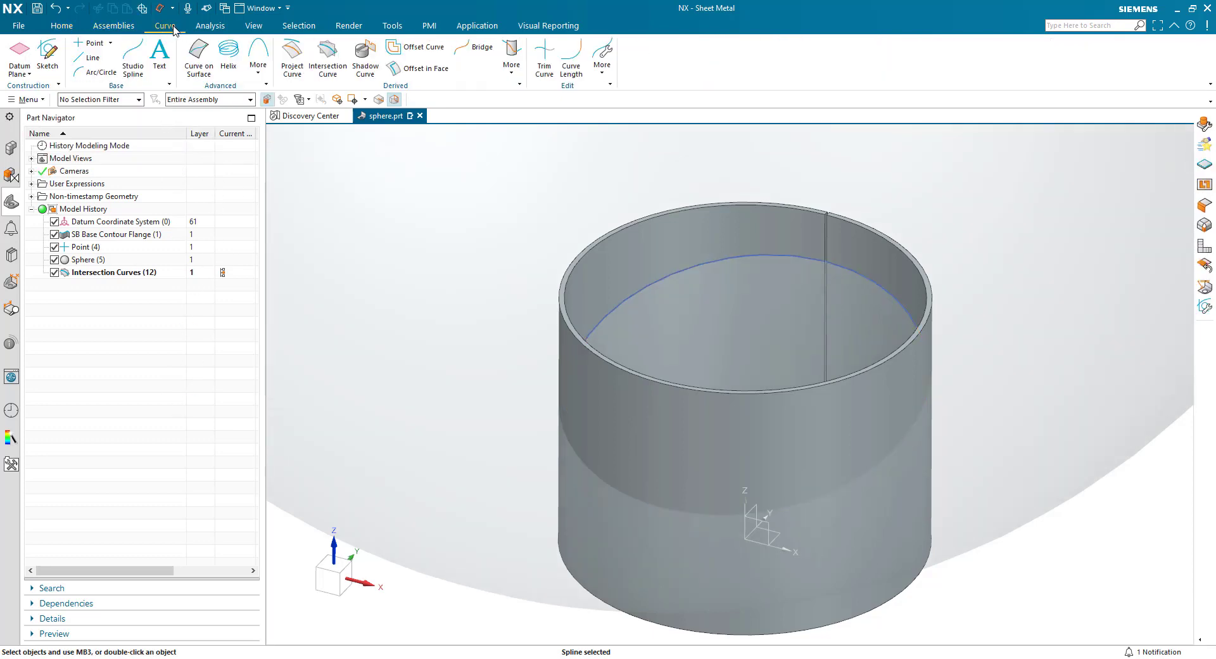
left_click(95, 57)
scroll(770, 260, "up", 2)
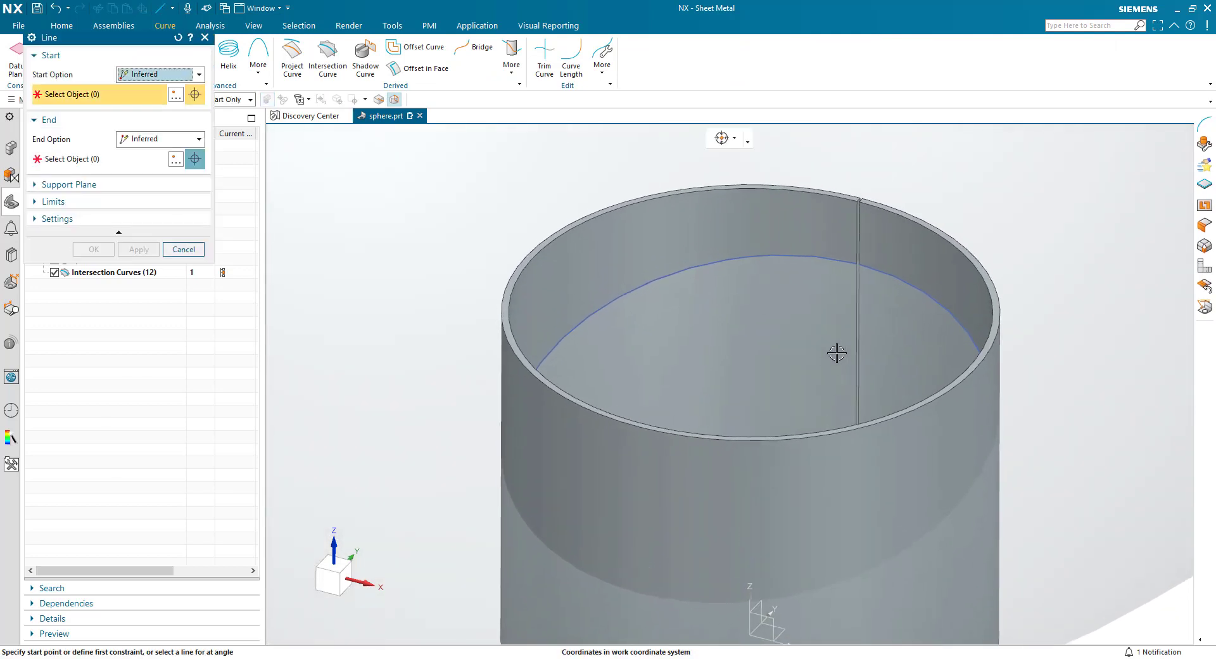
scroll(837, 353, "up", 5)
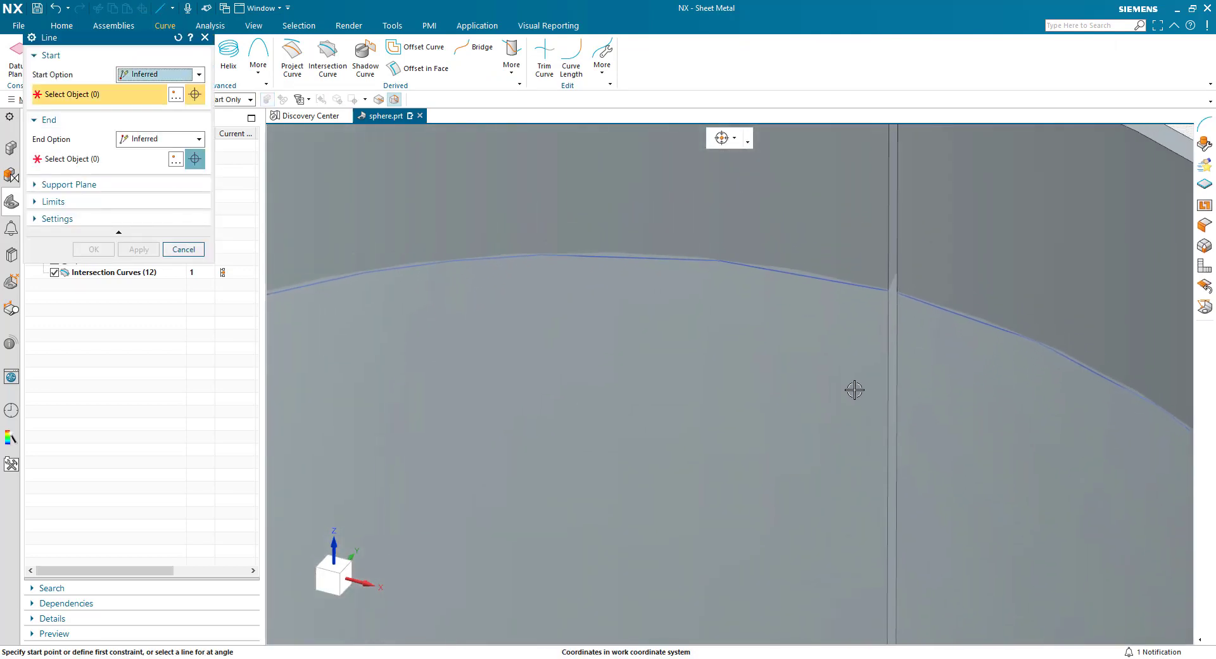
middle_click_drag(855, 389, 846, 416, "shift")
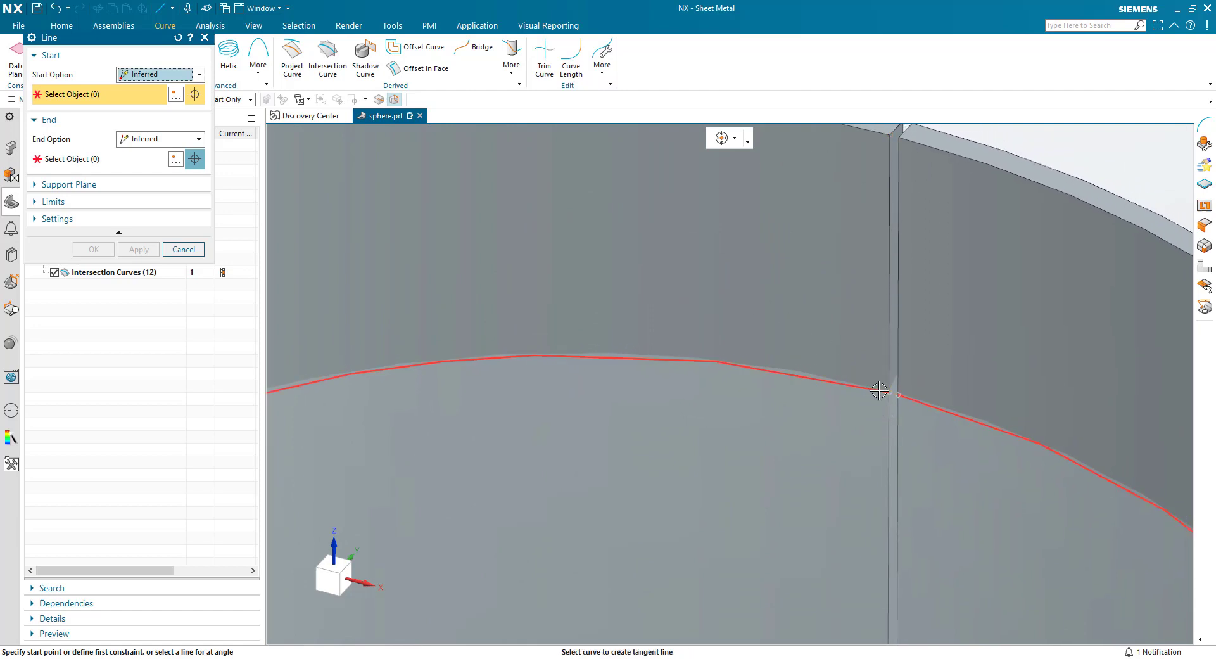
left_click(888, 390)
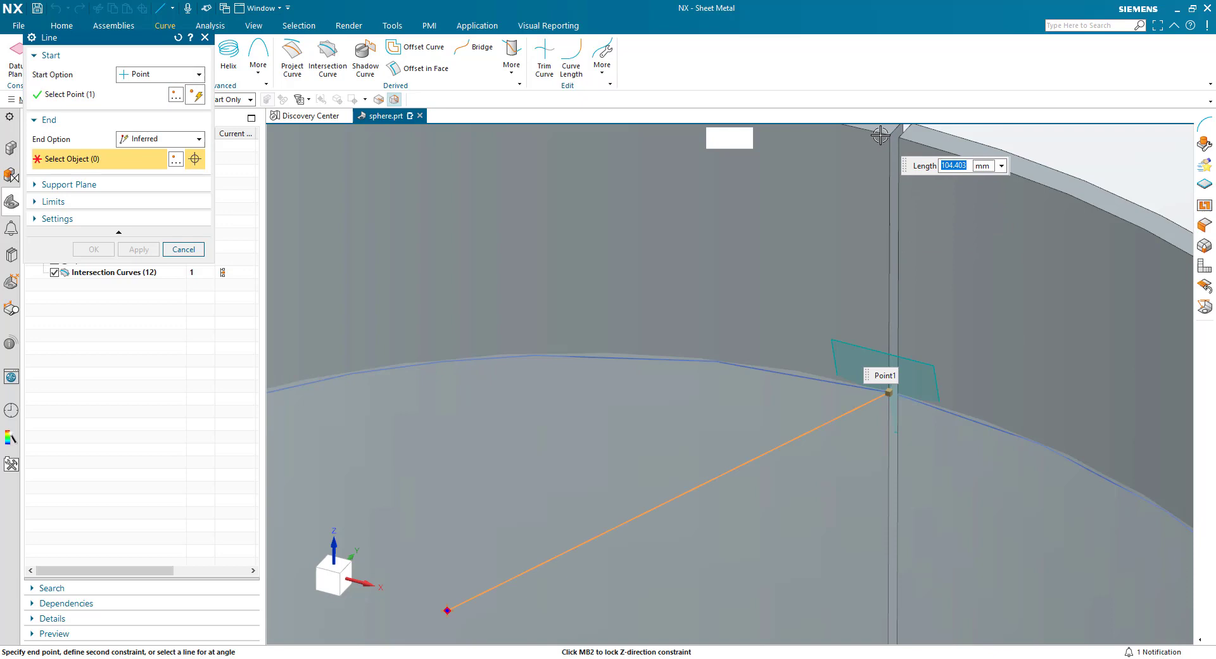
left_click(884, 133)
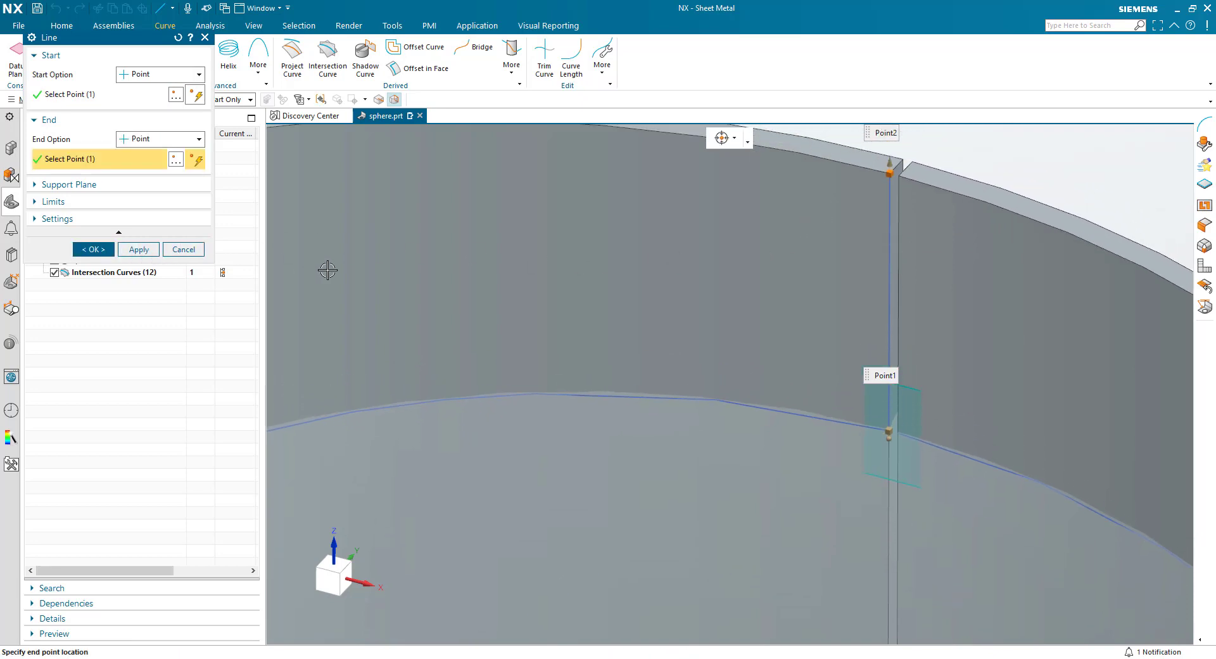
left_click(139, 249)
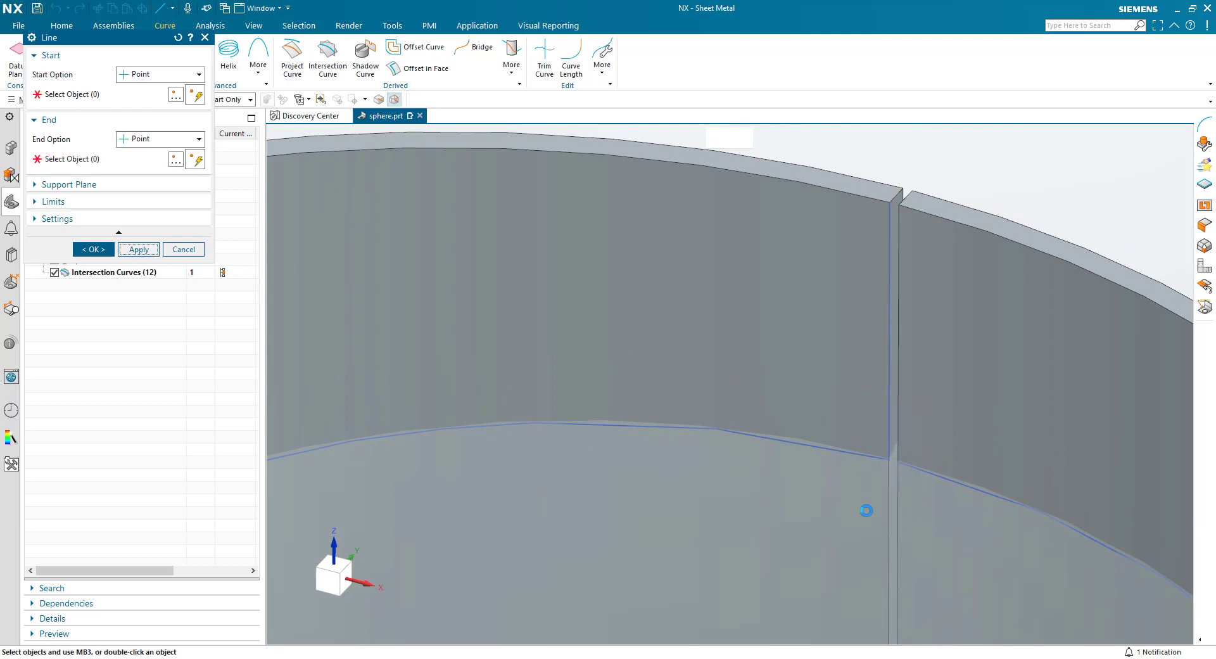
- Draw a second line along the opposite side of the seam gap, from the intersection curve's other end to the upper inner corner
left_click(897, 461)
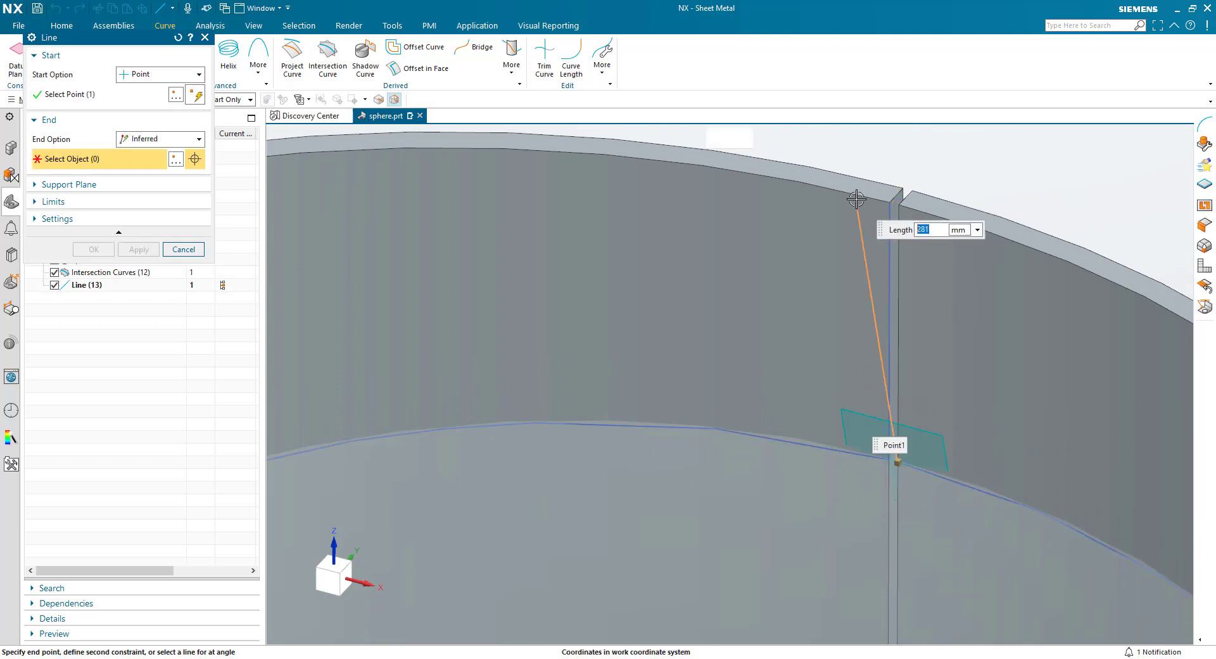
left_click(897, 202)
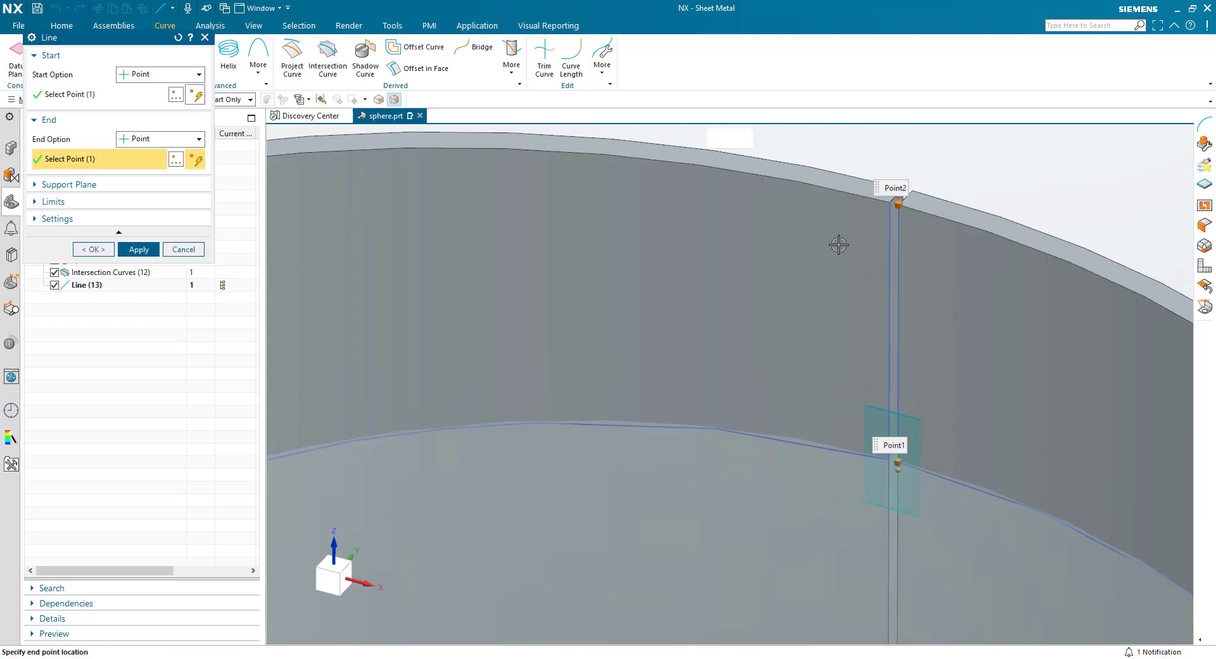
left_click(94, 249)
left_click(98, 72)
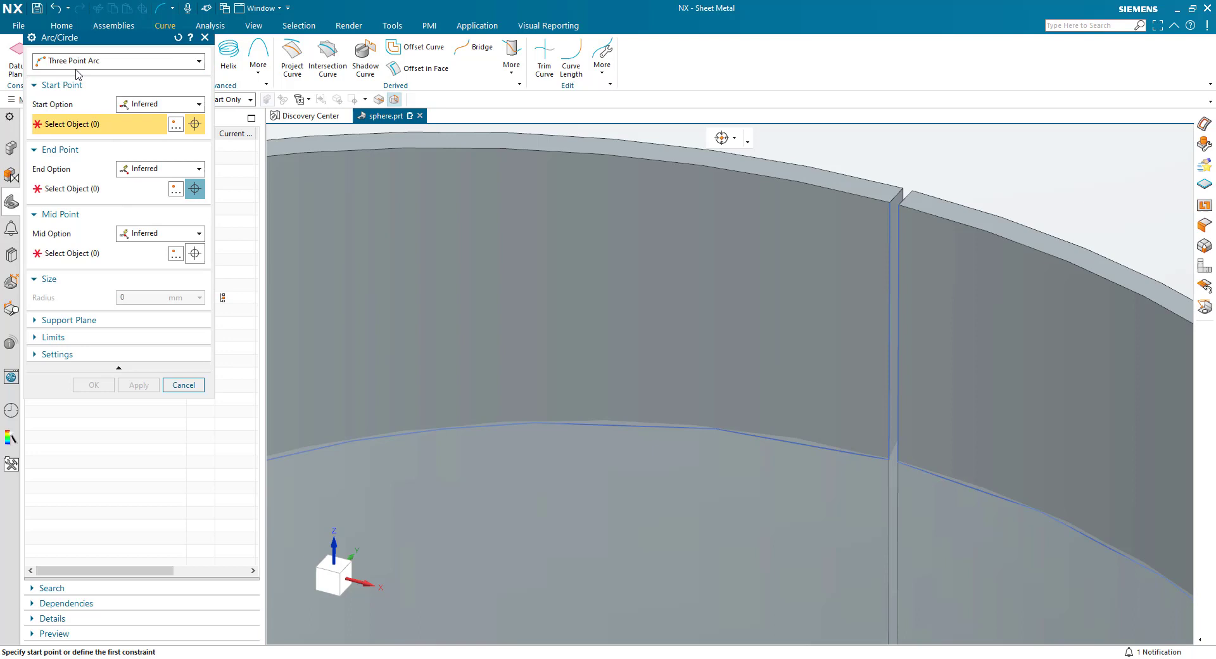
left_click(888, 202)
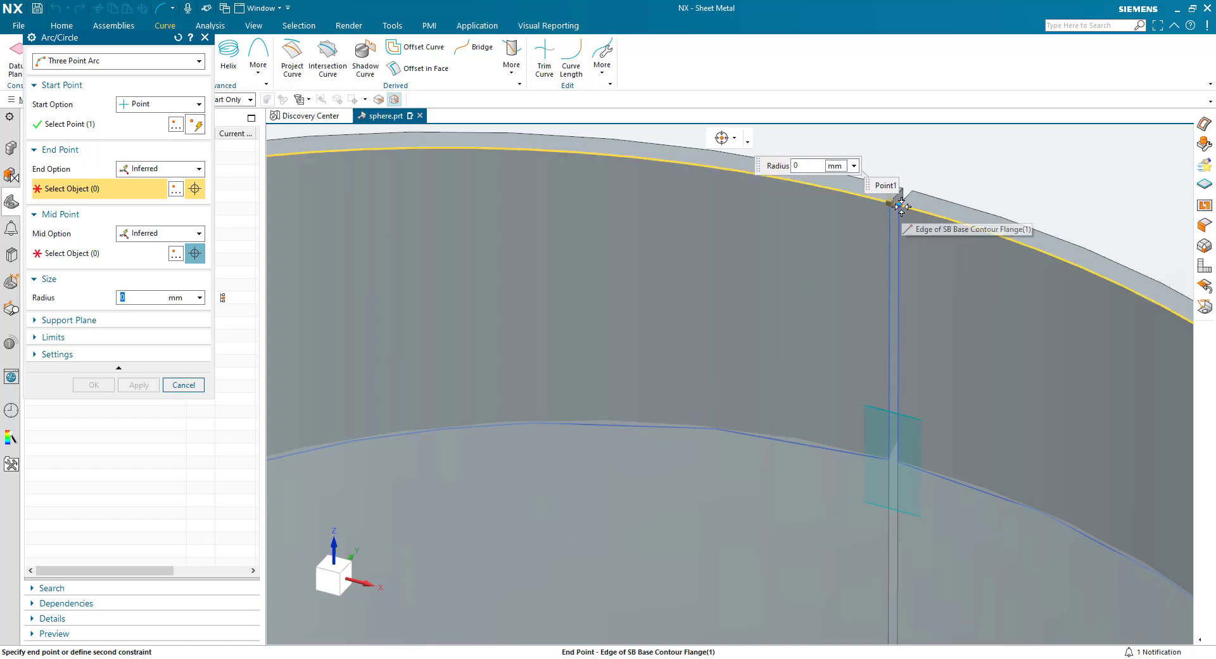
left_click(898, 204)
scroll(816, 238, "down", 6)
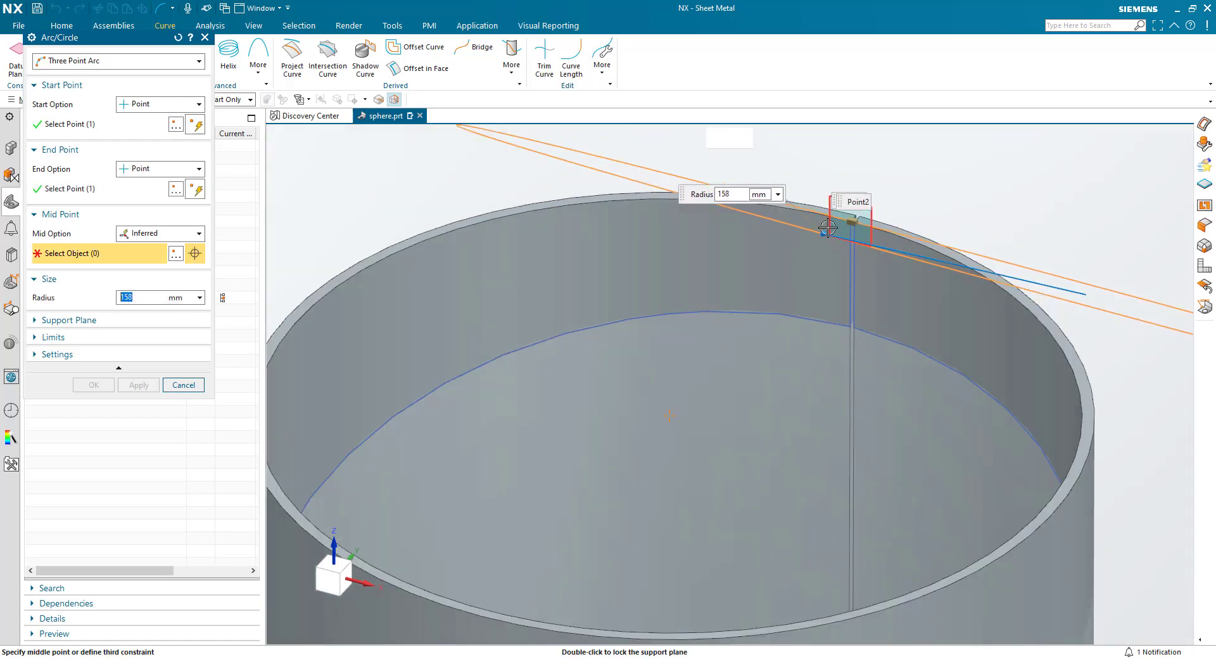
key("p")
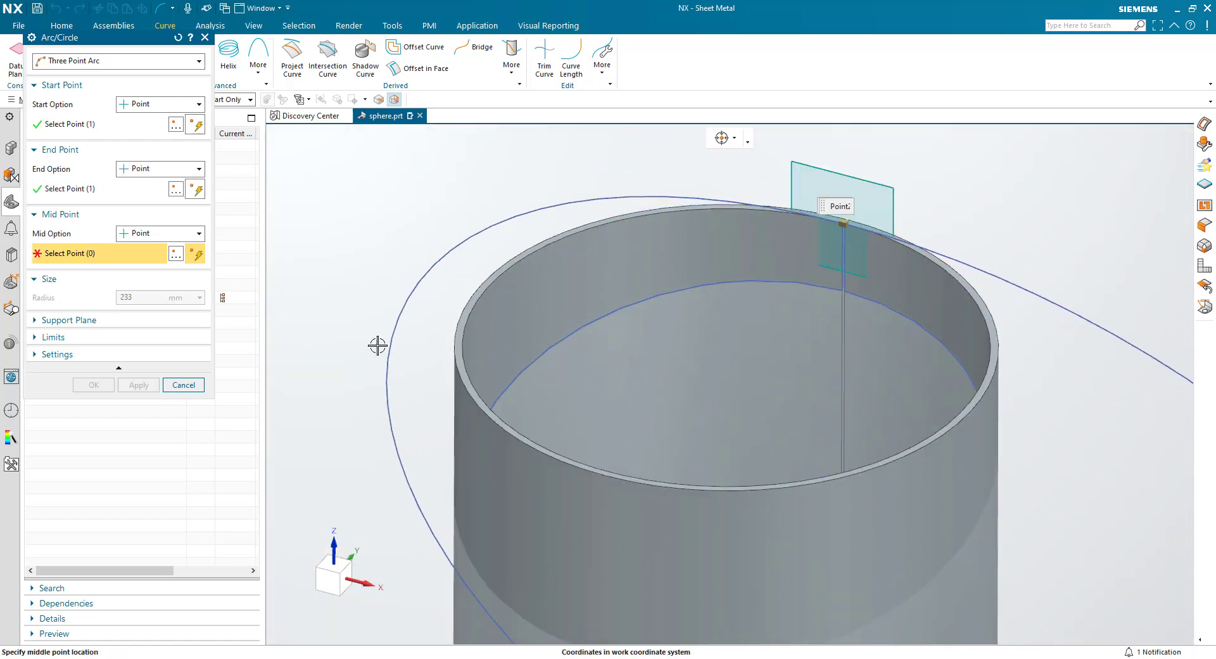
key("Escape")
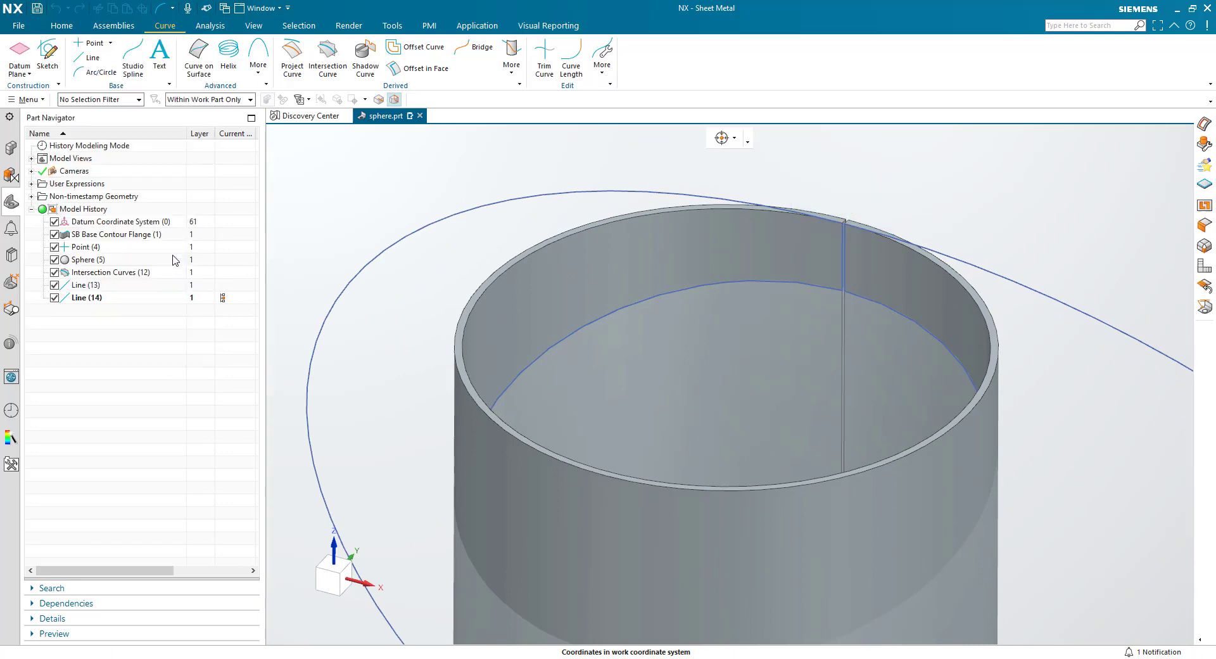
- Create a three-point arc along the flange's upper inner edge between the seam lines' upper ends, with its mid point a Point on Curve/Edge
key("F4")
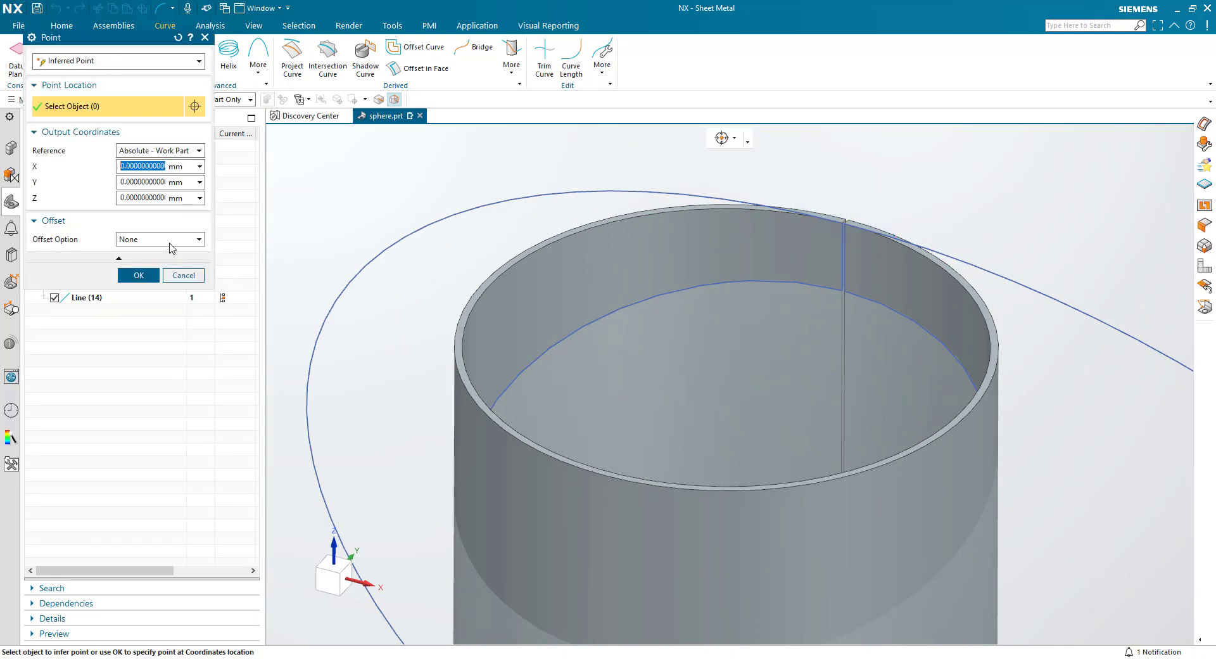
left_click(135, 61)
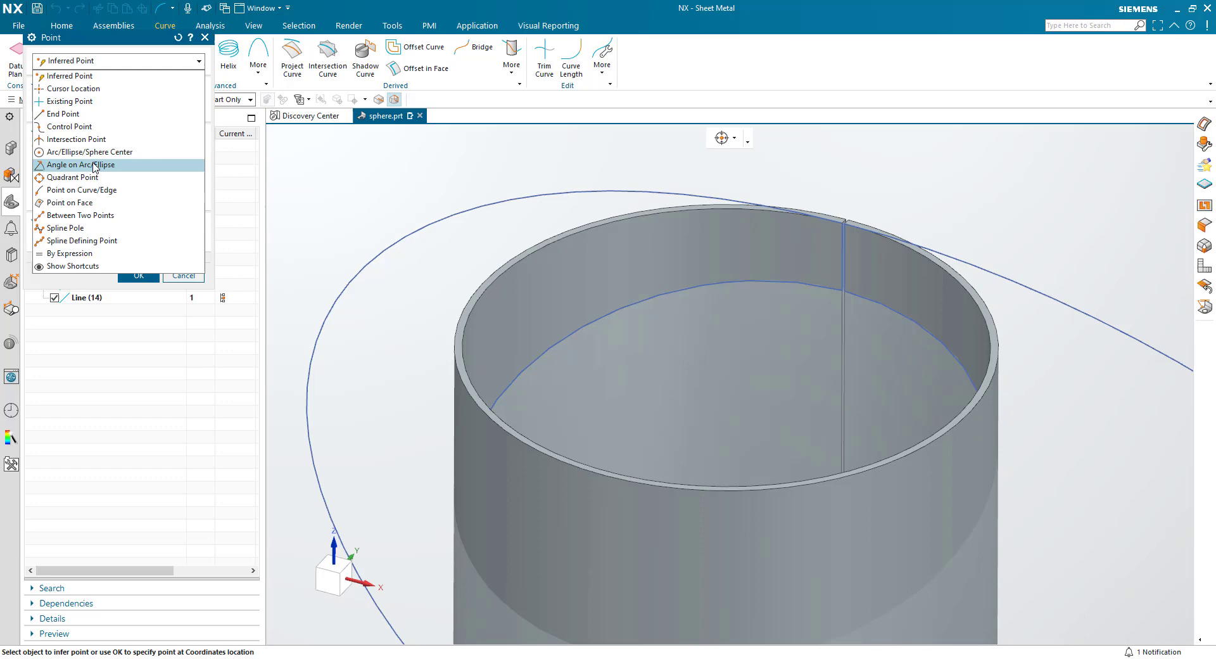
left_click(81, 190)
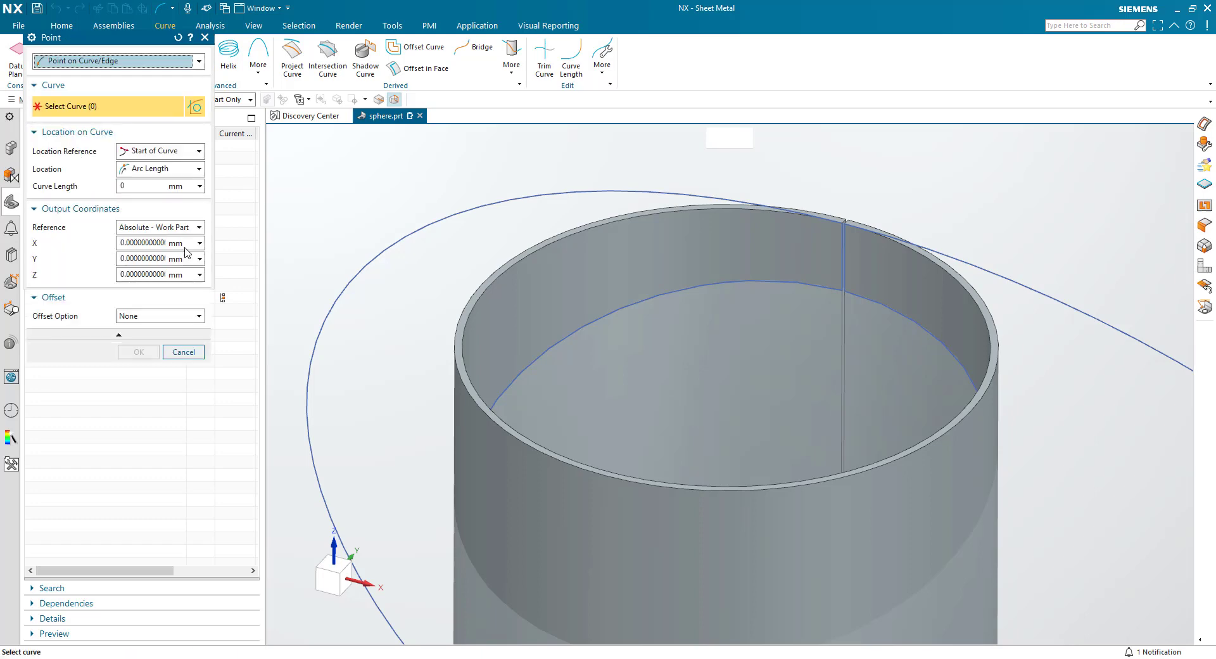
left_click(478, 398)
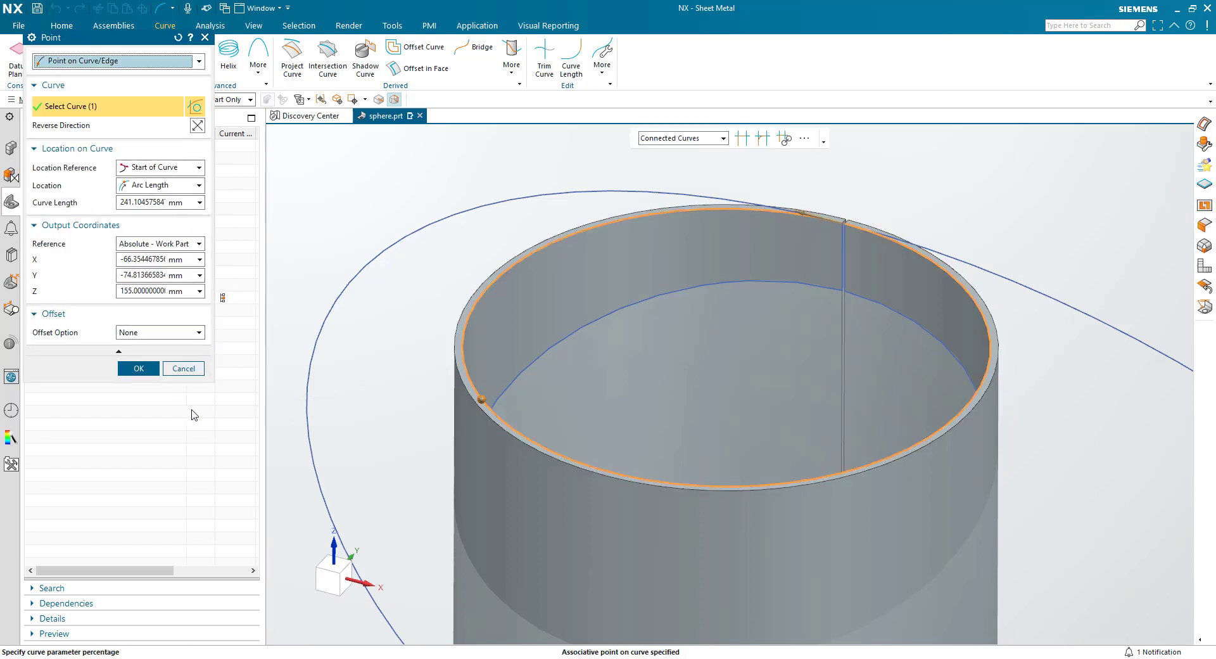
left_click(138, 368)
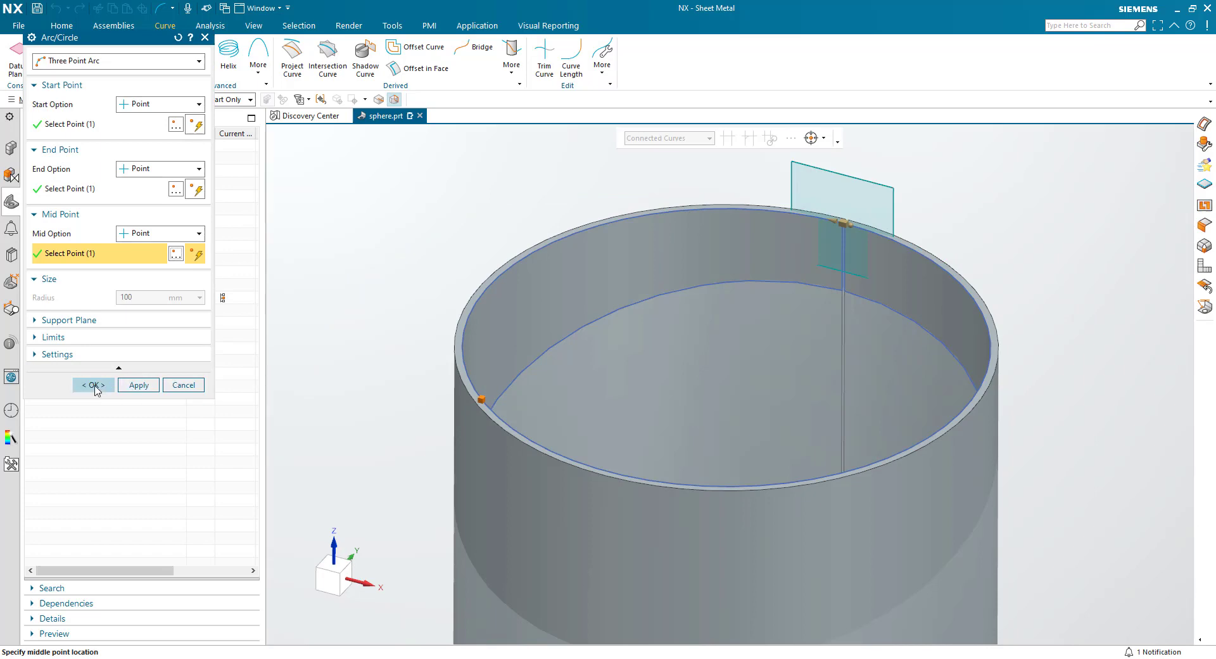
left_click(95, 385)
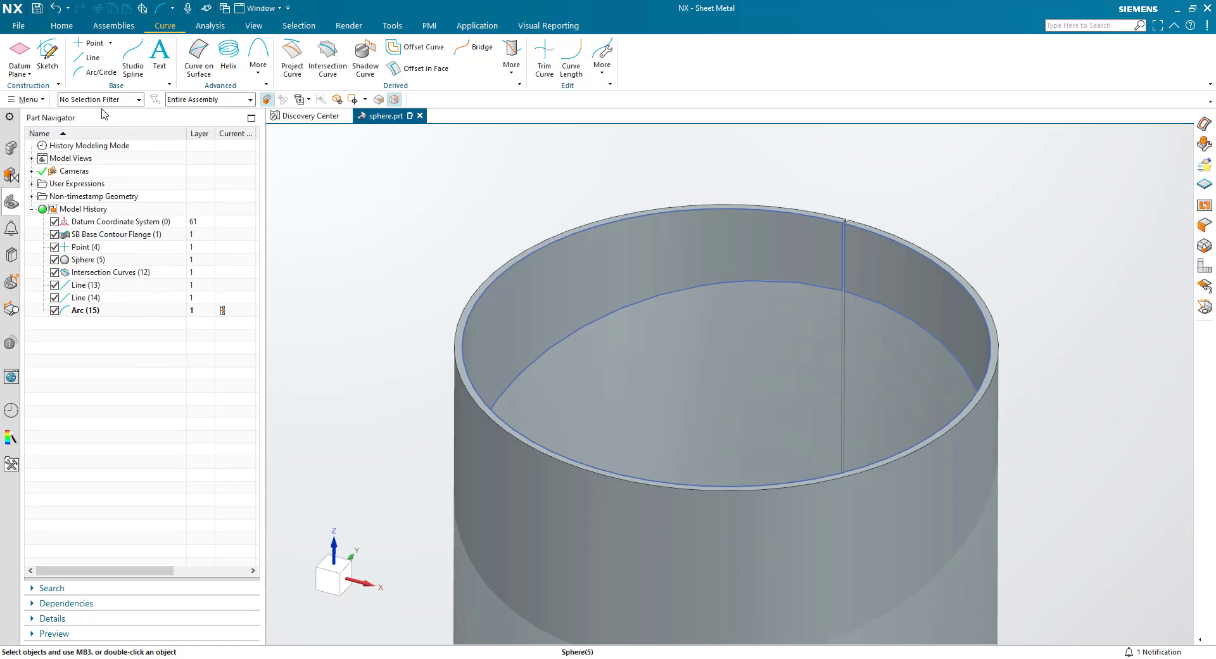
- Cut the cylinder with a 3D Curves Normal Cutout, using the intersection curve, both seam lines and the upper arc as the closed section
left_click(61, 26)
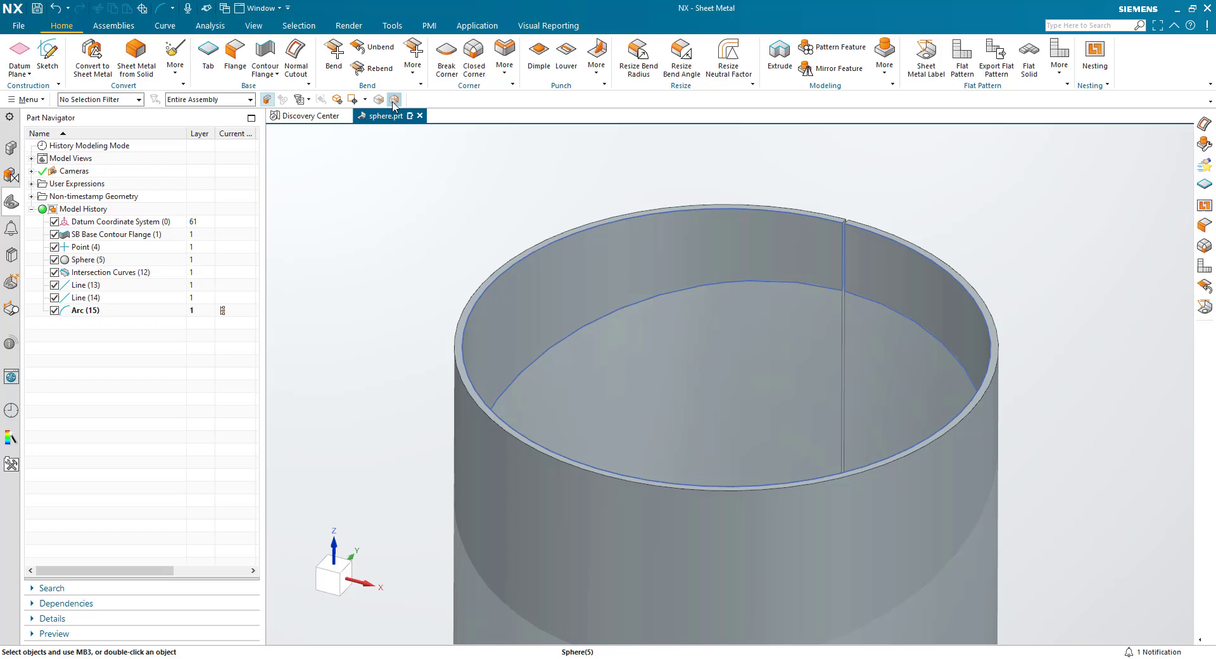
left_click(295, 63)
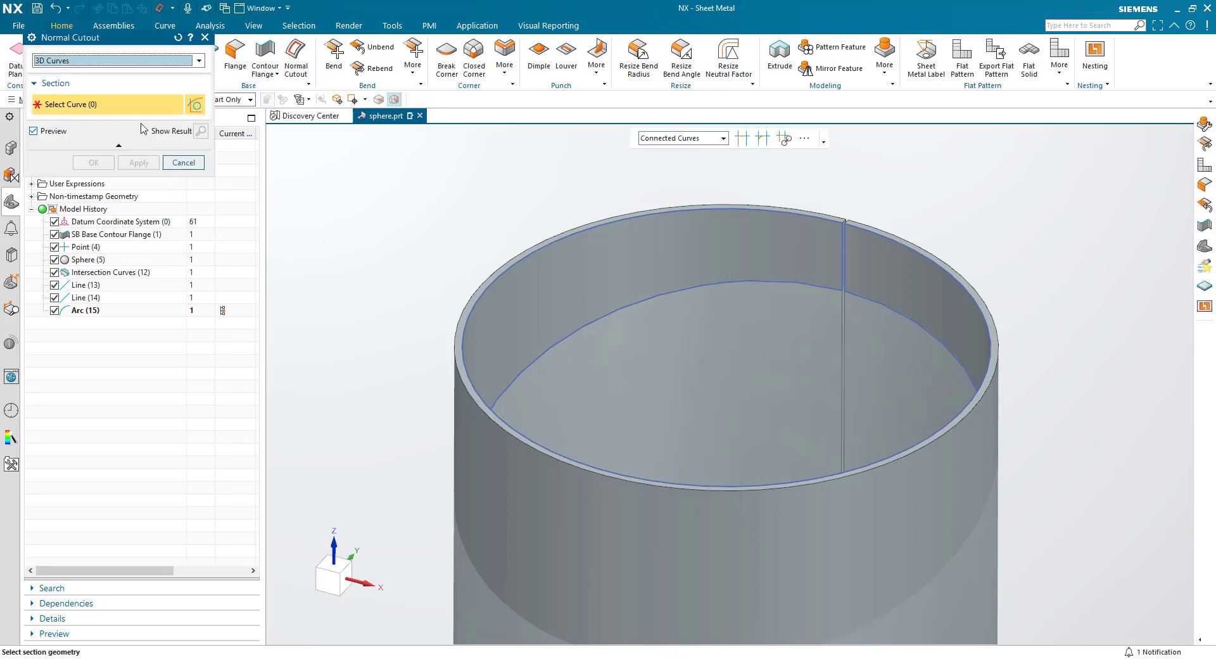
left_click(584, 322)
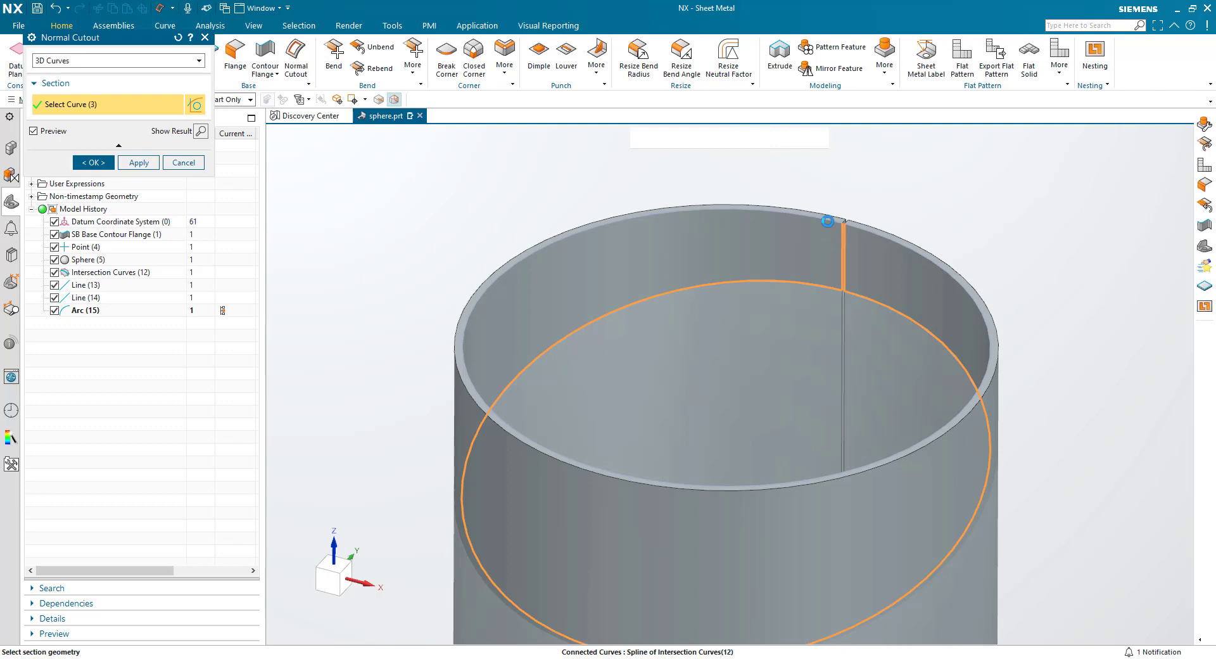
left_click(827, 219)
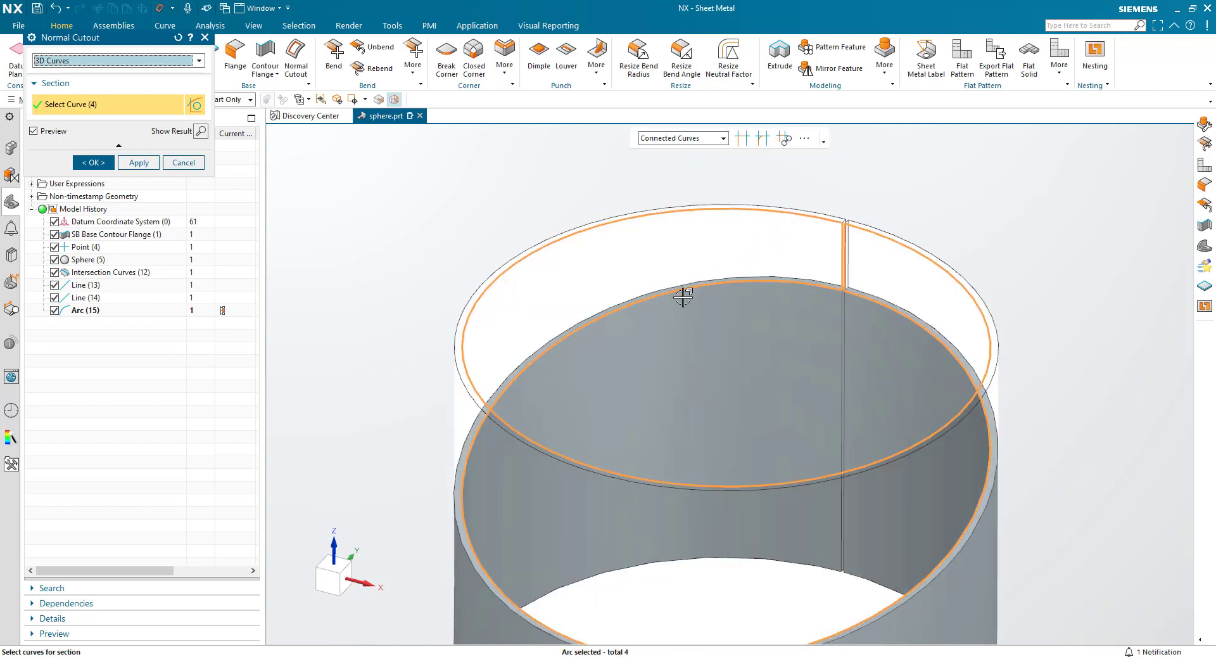
middle_click_drag(683, 296, 584, 356)
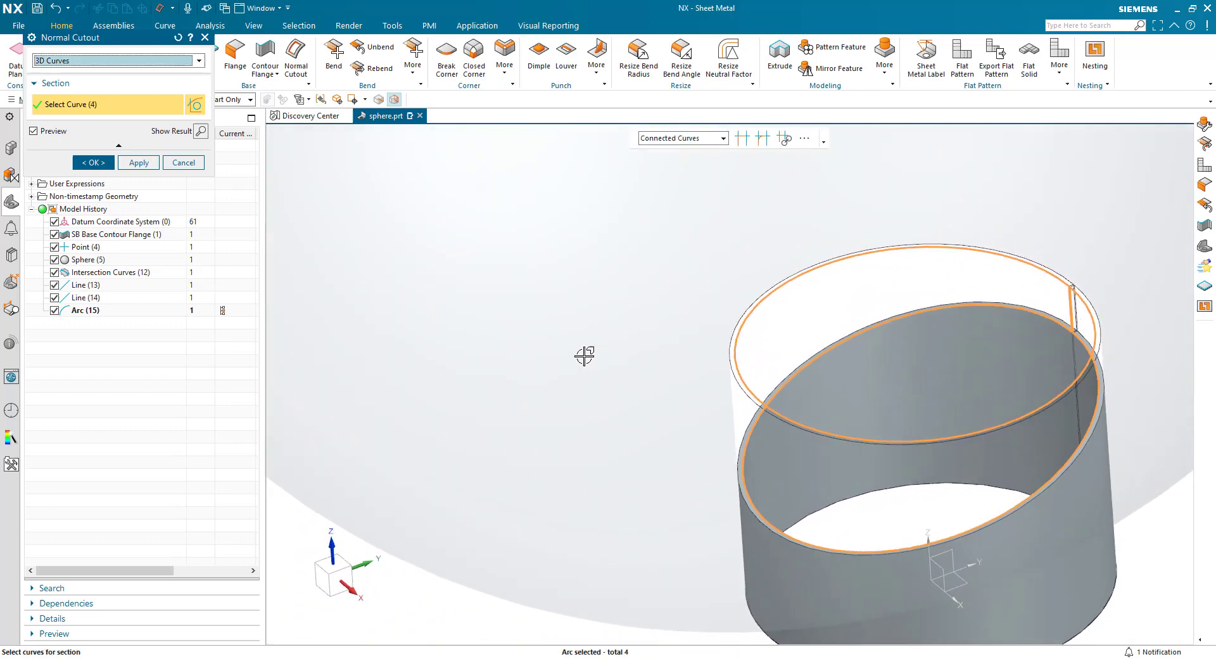
left_click(93, 163)
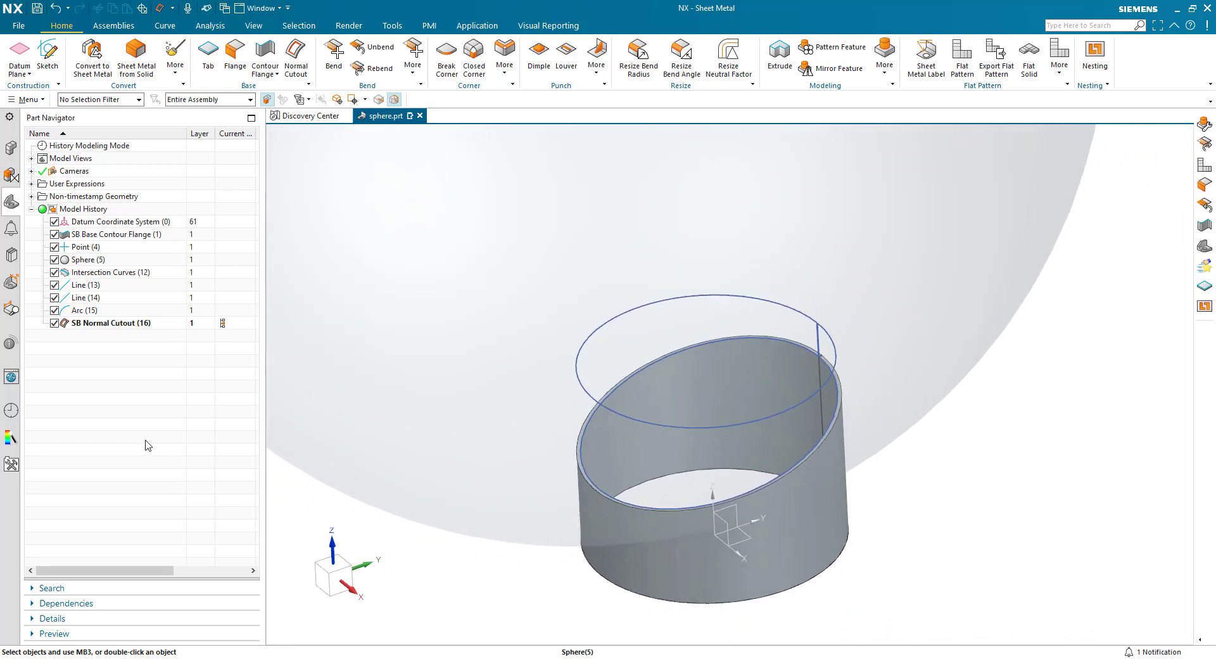
- Unbend the cut cylinder, using the seam edge as the stationary edge and its inner cylindrical face as the bend
left_click(374, 47)
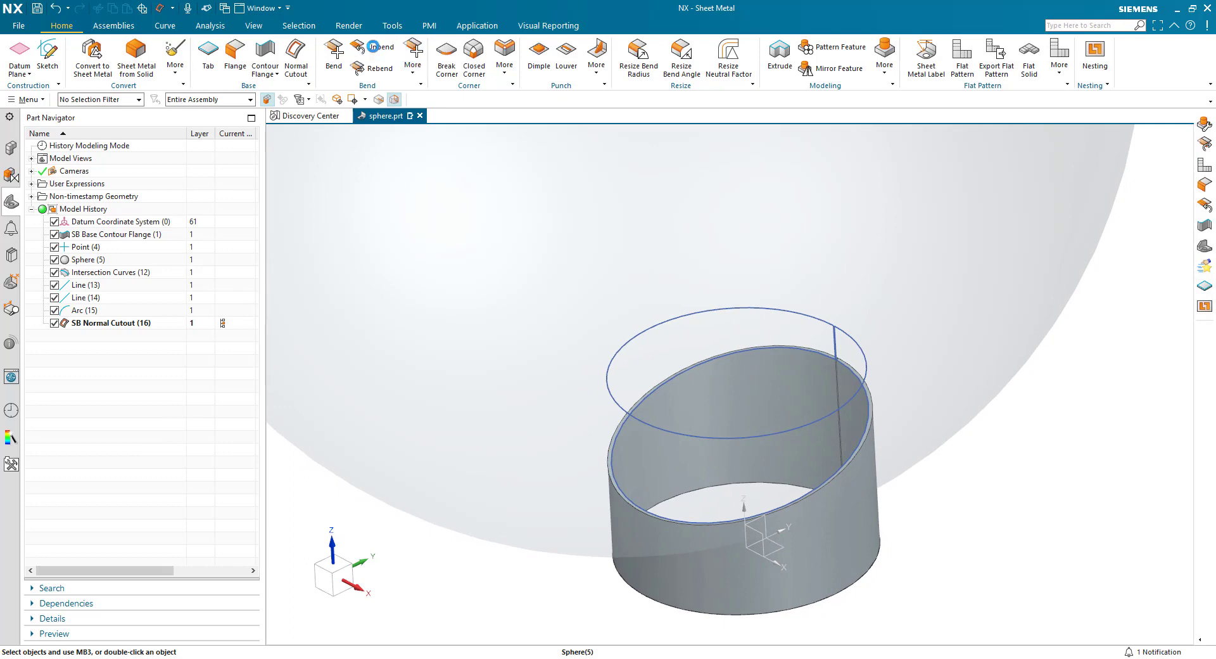
left_click(838, 399)
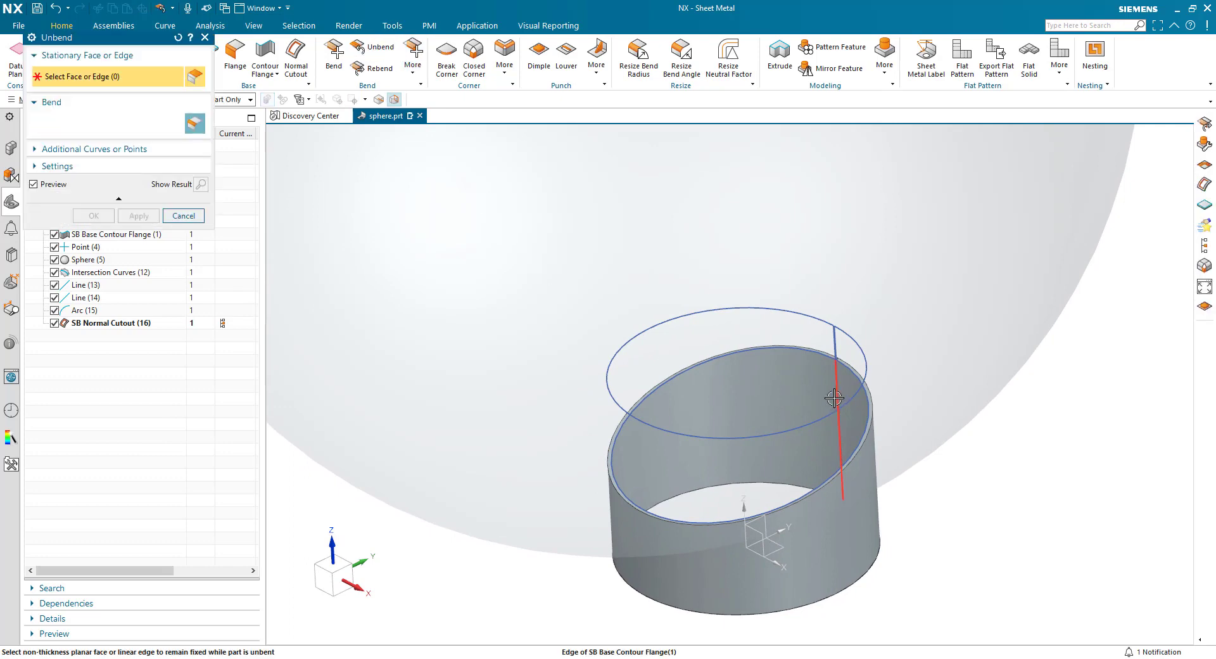
left_click(803, 406)
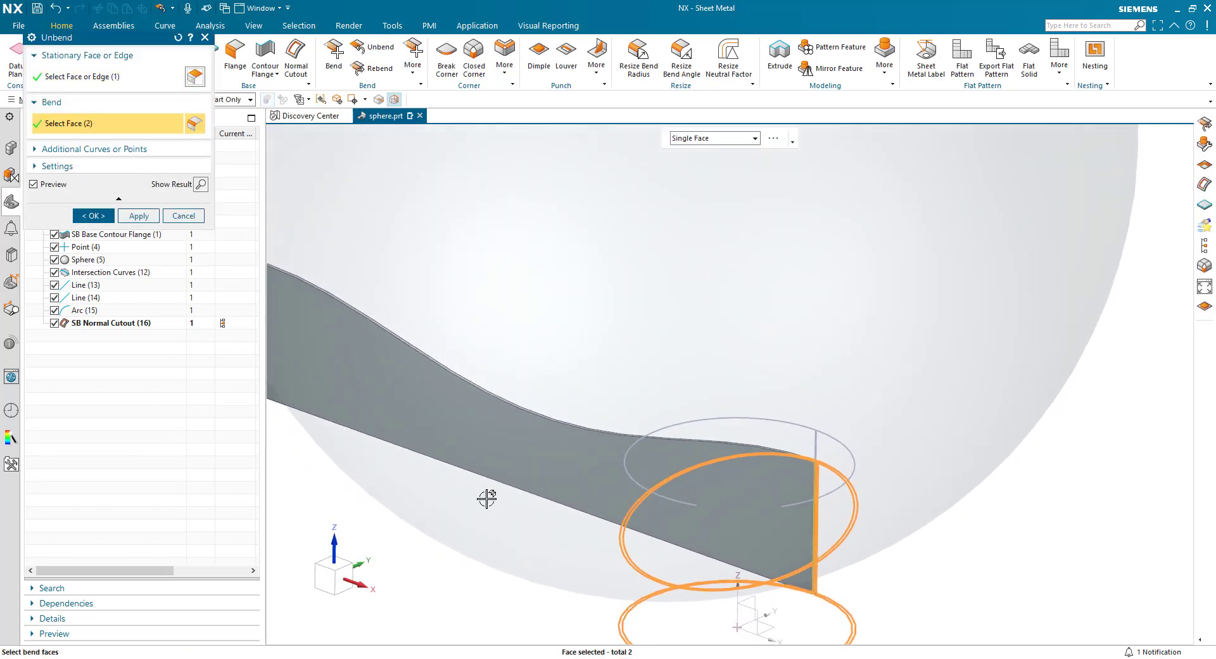